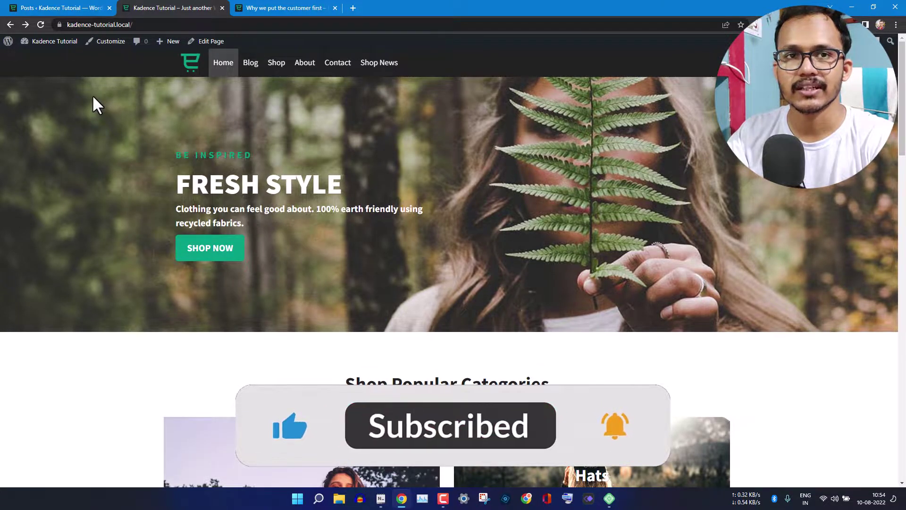
# Search the plugin directory for 'easy watermark', then install and activate Easy Watermark
pyautogui.moveTo(51, 42)
pyautogui.click(49, 58)
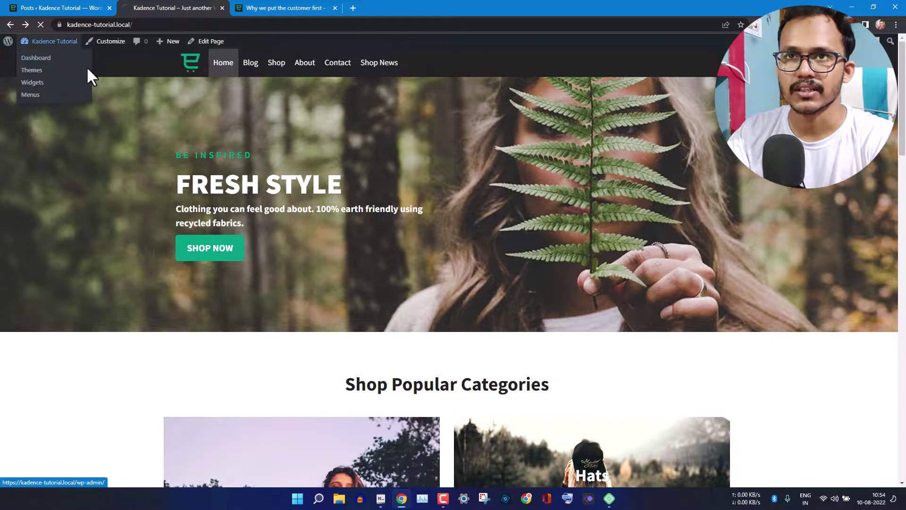
pyautogui.moveTo(49, 308)
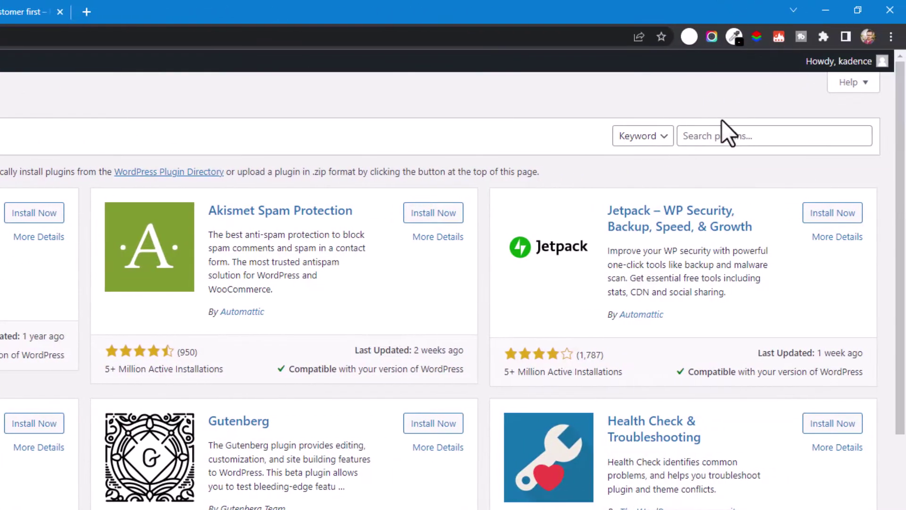
pyautogui.click(723, 135)
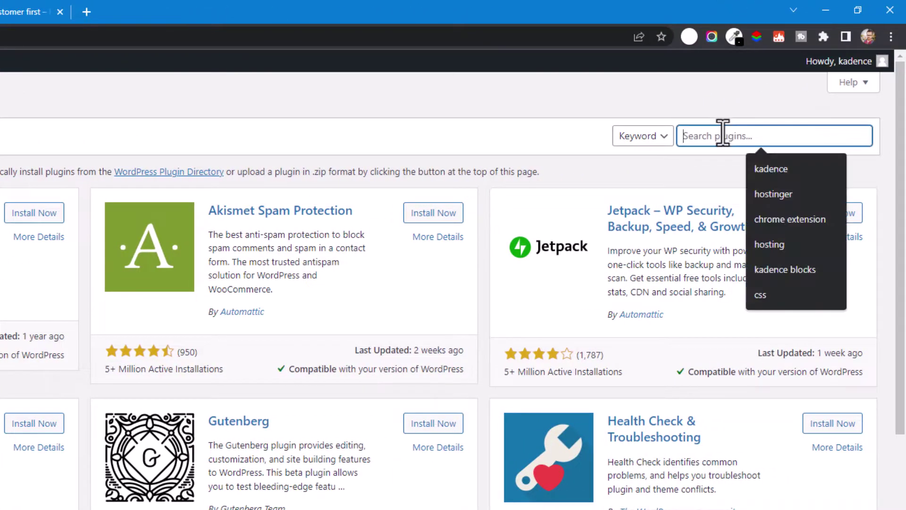
pyautogui.write('e')
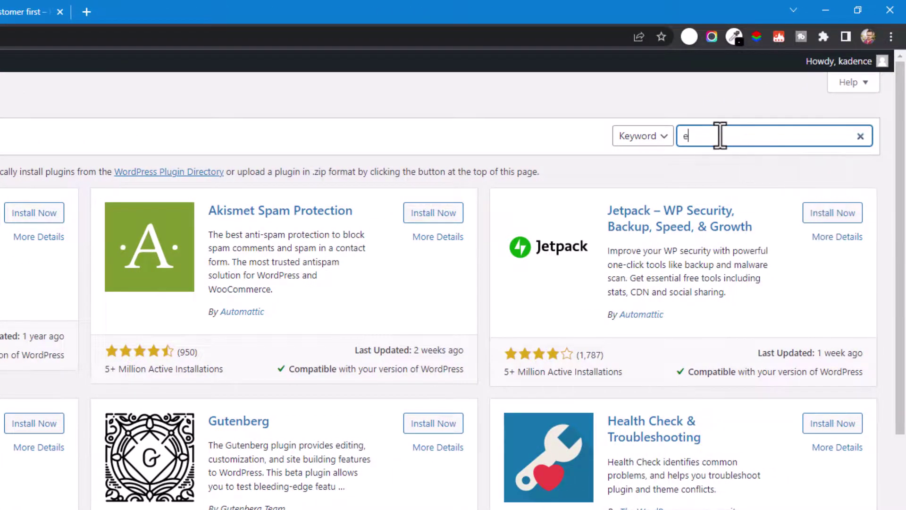
pyautogui.write('asy watermark')
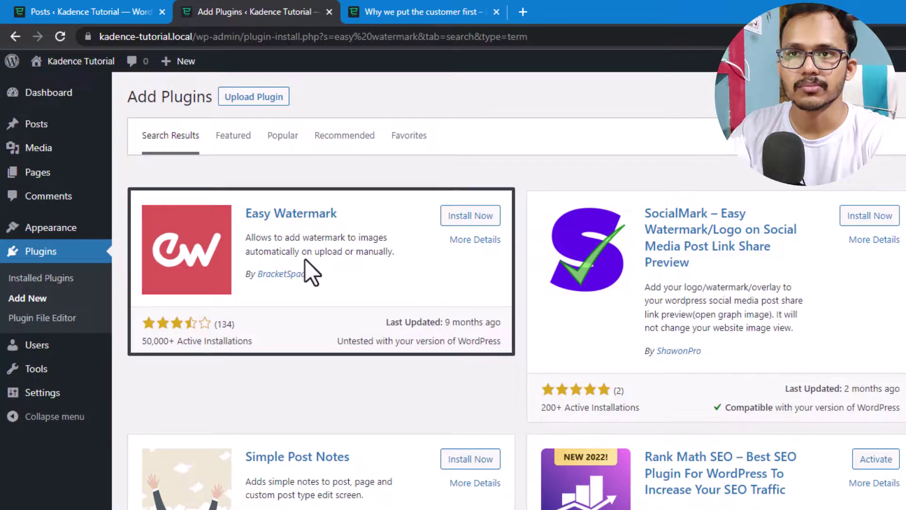
pyautogui.click(453, 216)
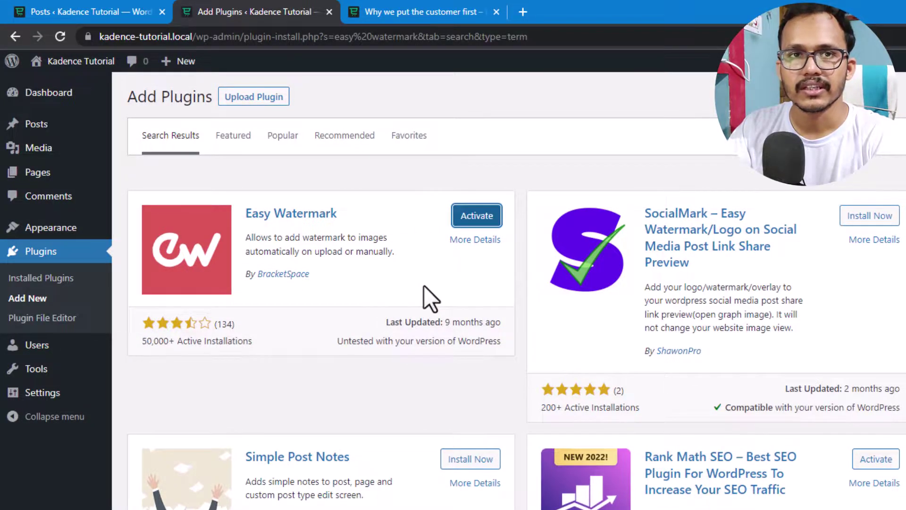
pyautogui.click(477, 217)
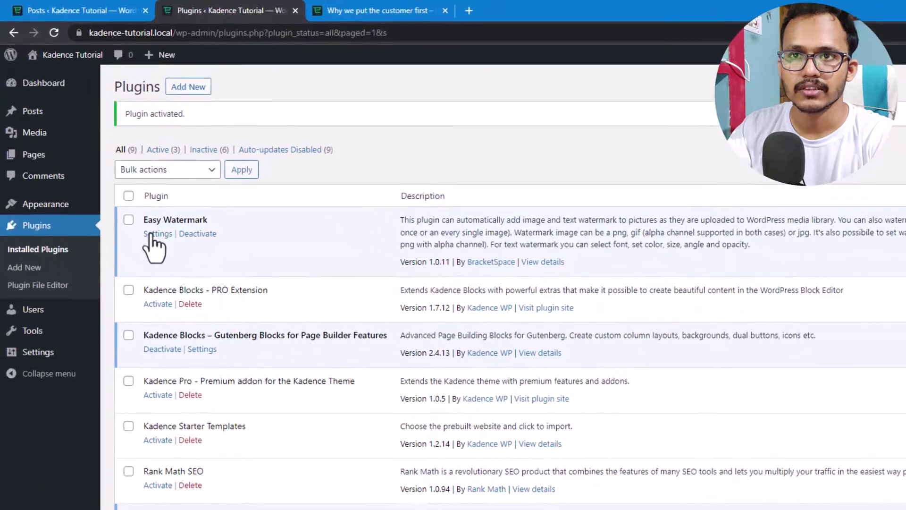
# Save Easy Watermark settings with Local Backup storage, then view the Tools and empty Watermarks tabs
pyautogui.click(118, 176)
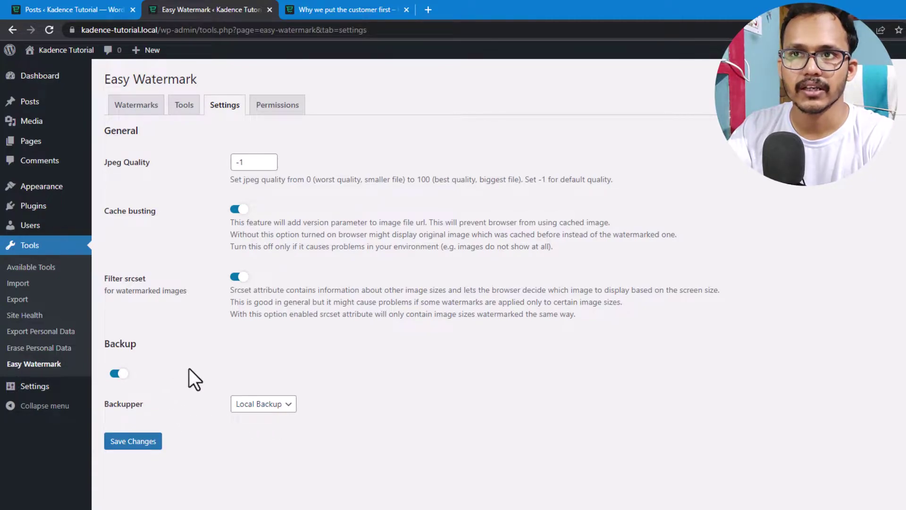
pyautogui.click(133, 444)
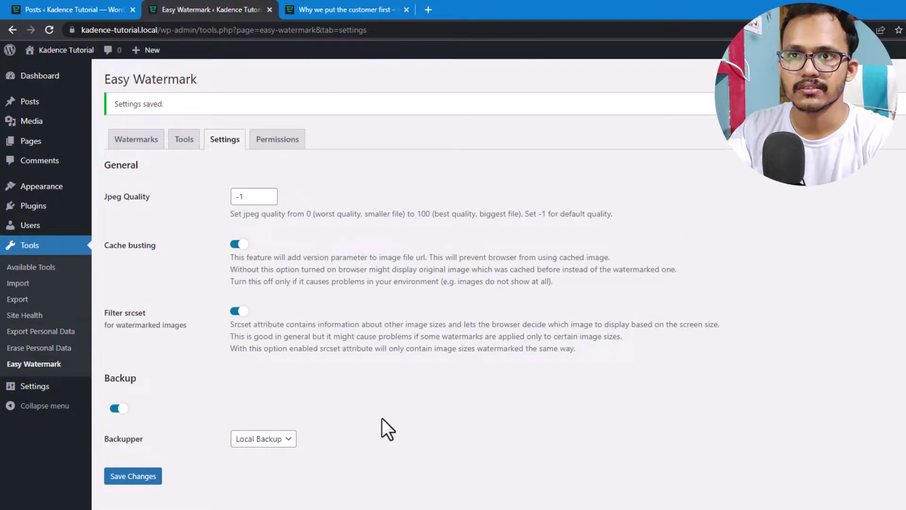
pyautogui.click(264, 438)
pyautogui.click(259, 452)
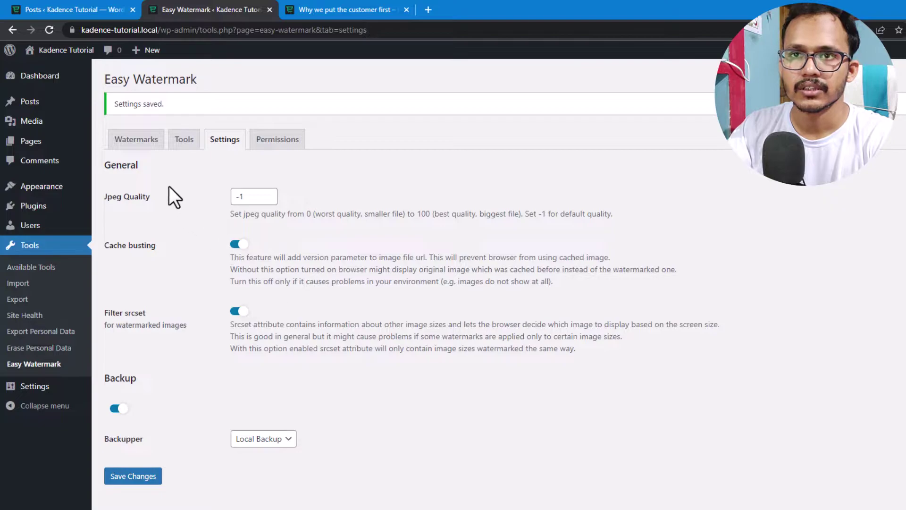
pyautogui.click(184, 139)
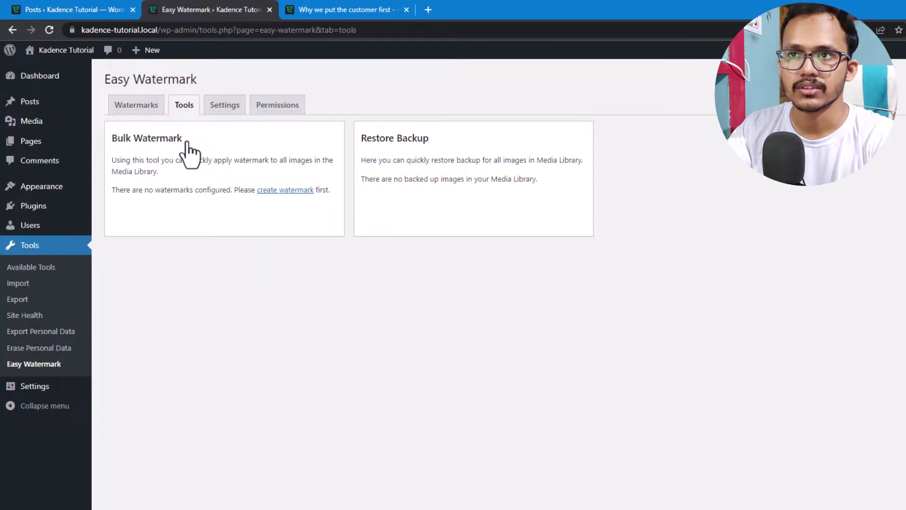
pyautogui.click(131, 113)
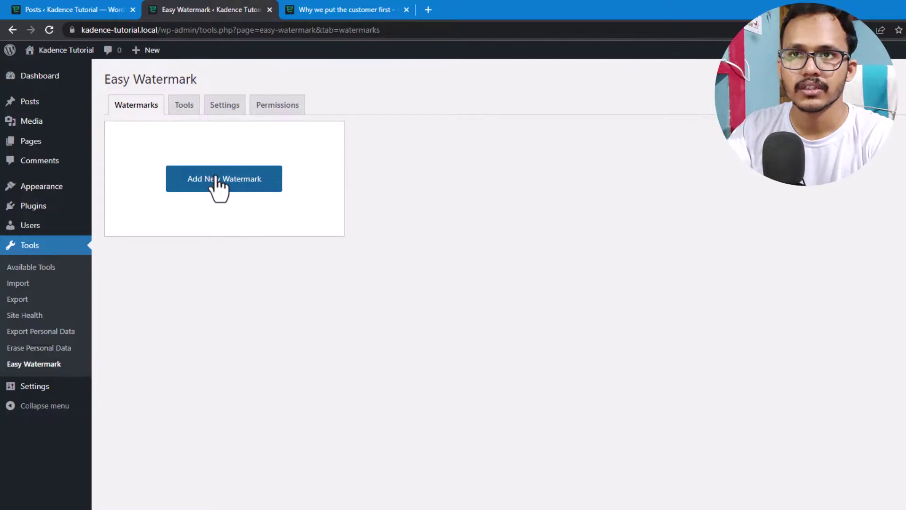
# Add a Text-type watermark titled 'My Watermark' with the text 'Key2Blogging'
pyautogui.click(216, 181)
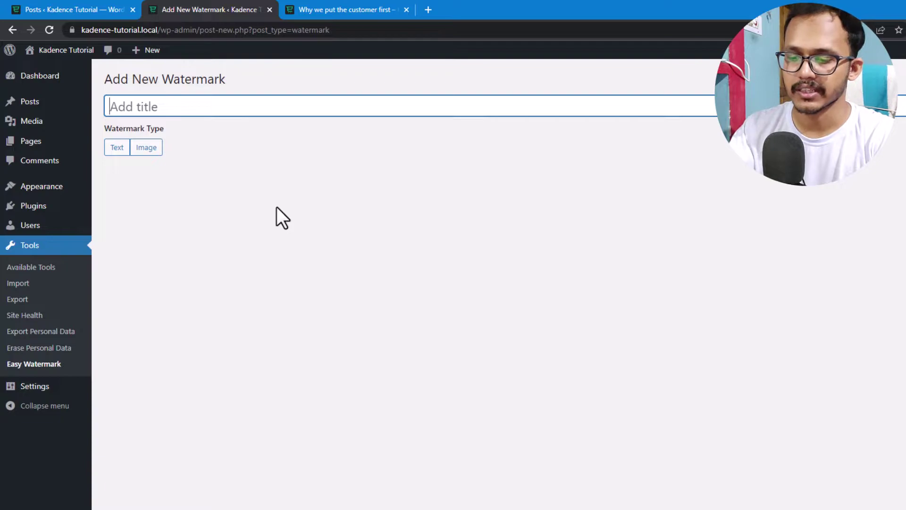
pyautogui.write('My ')
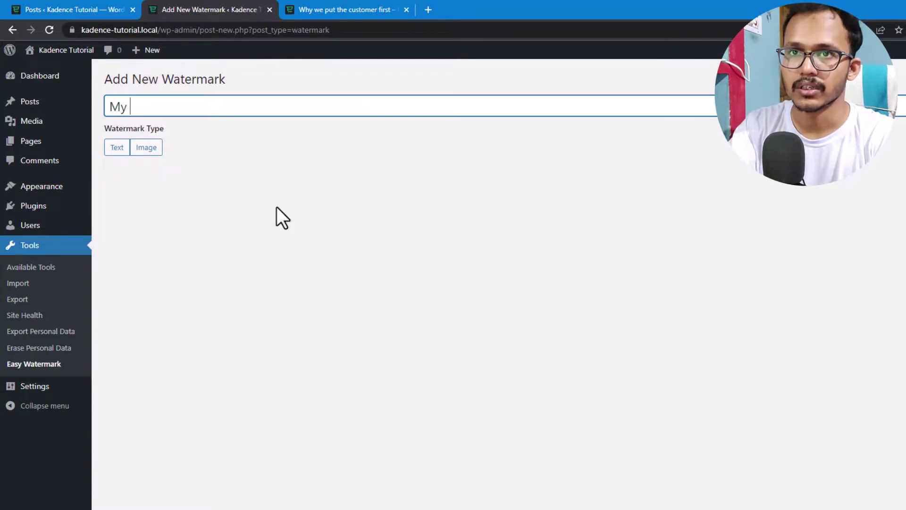
pyautogui.write('Wa')
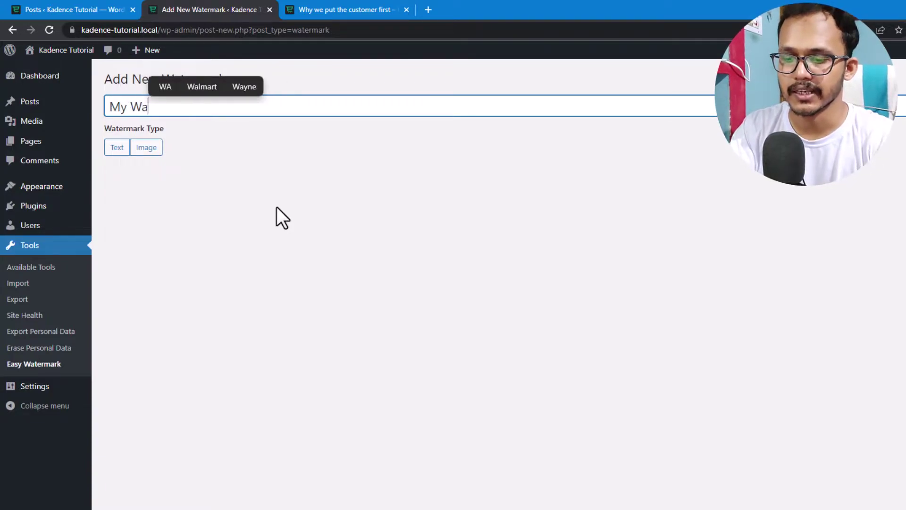
pyautogui.write('termark')
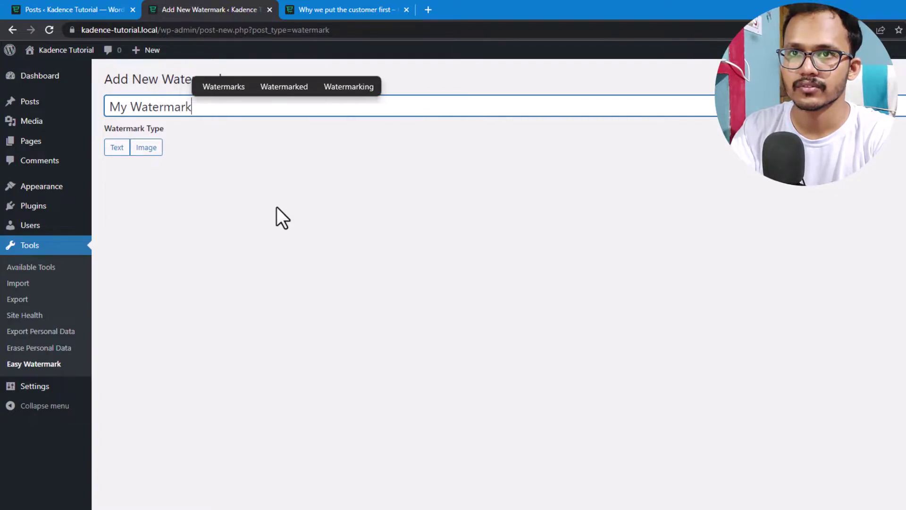
pyautogui.click(114, 150)
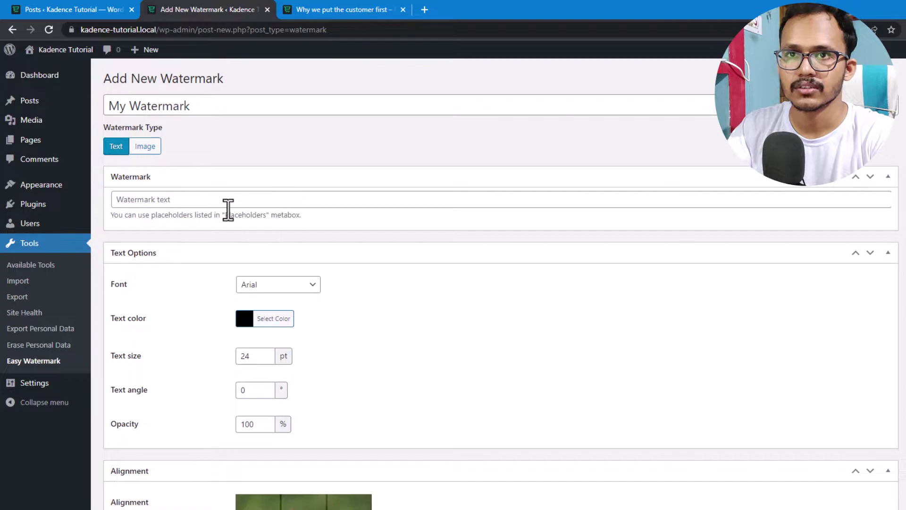
pyautogui.click(229, 208)
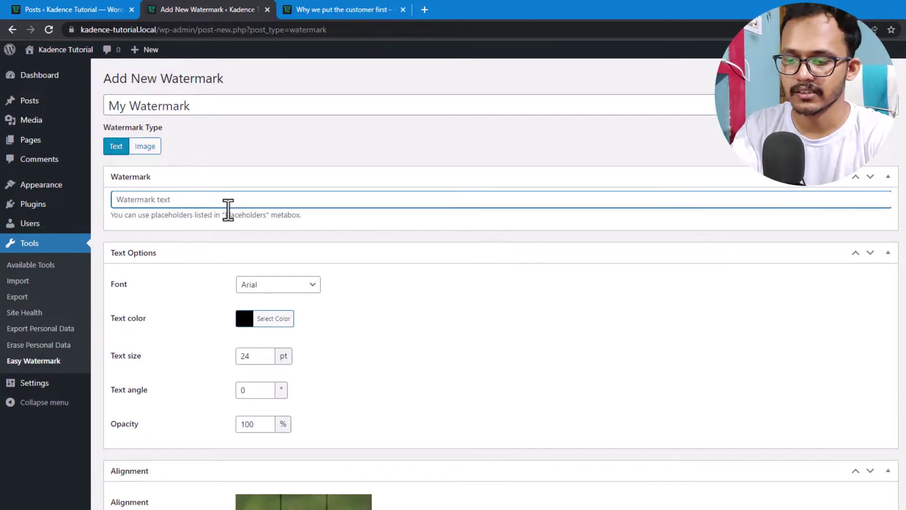
pyautogui.write('Ke')
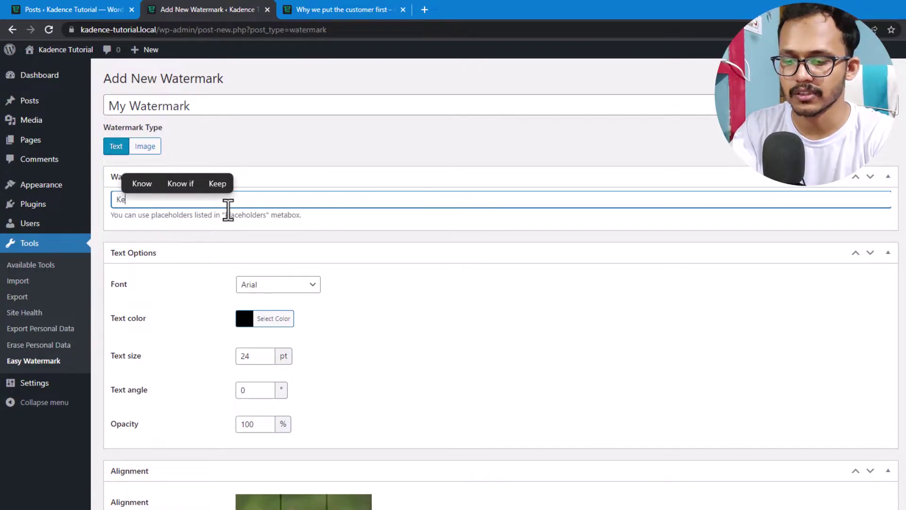
pyautogui.write('y2B')
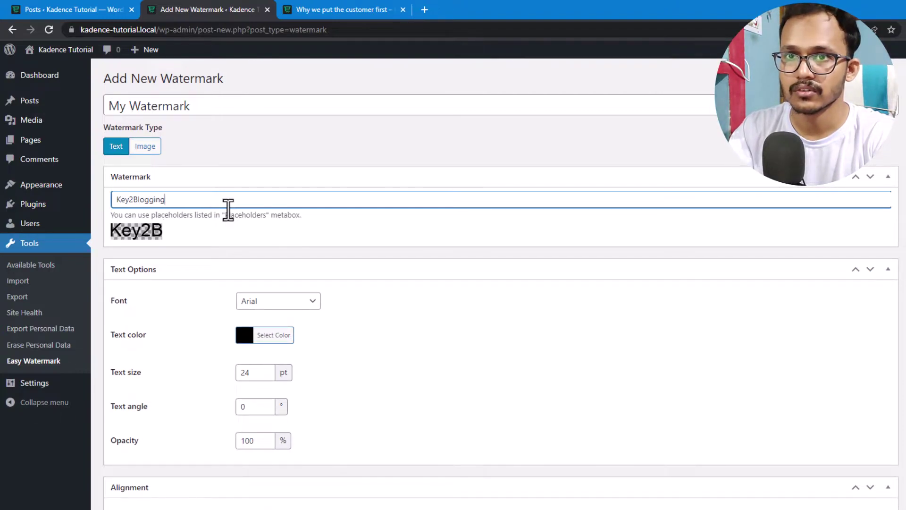
pyautogui.write('logging')
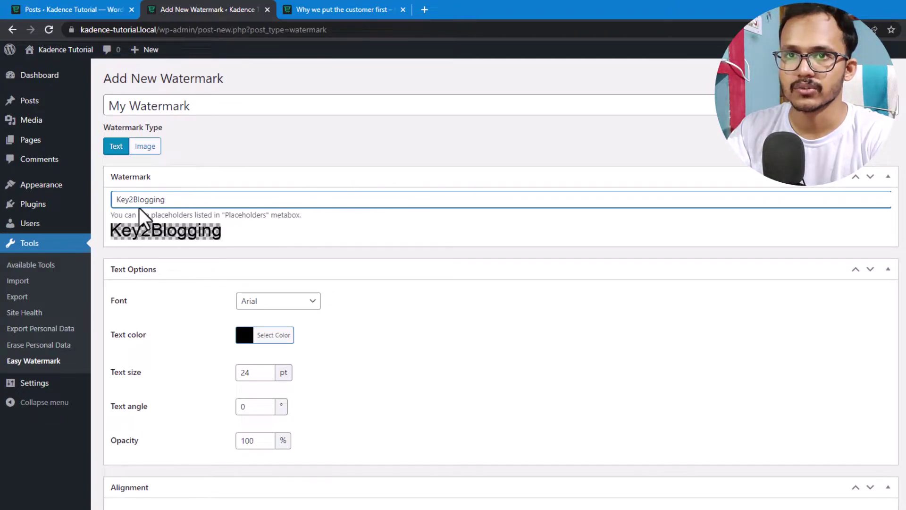
# Style the watermark text in Comic Sans MS font and red colour
pyautogui.scroll(-2, 352, 269)
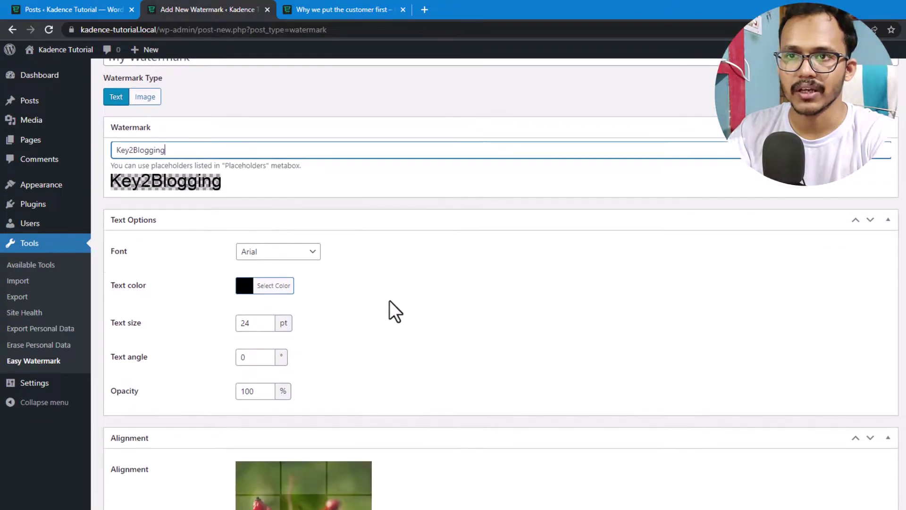
pyautogui.click(283, 301)
pyautogui.click(286, 282)
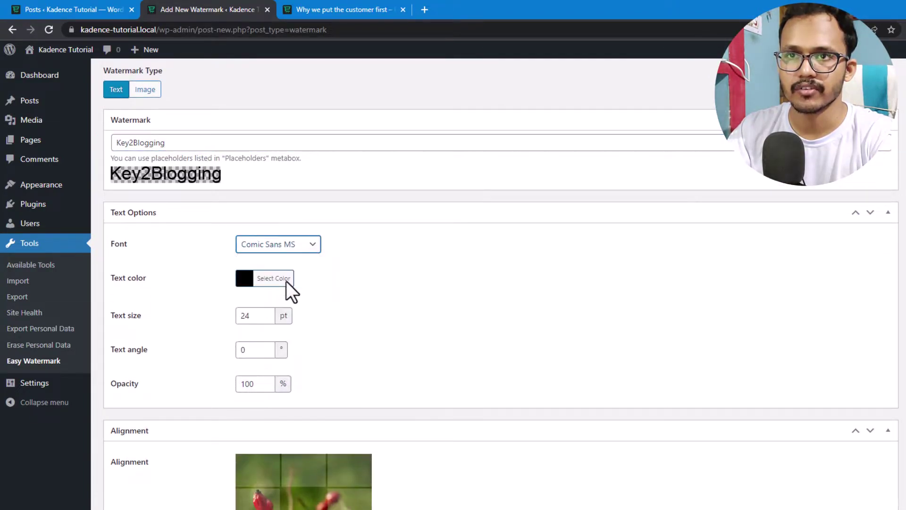
pyautogui.click(247, 284)
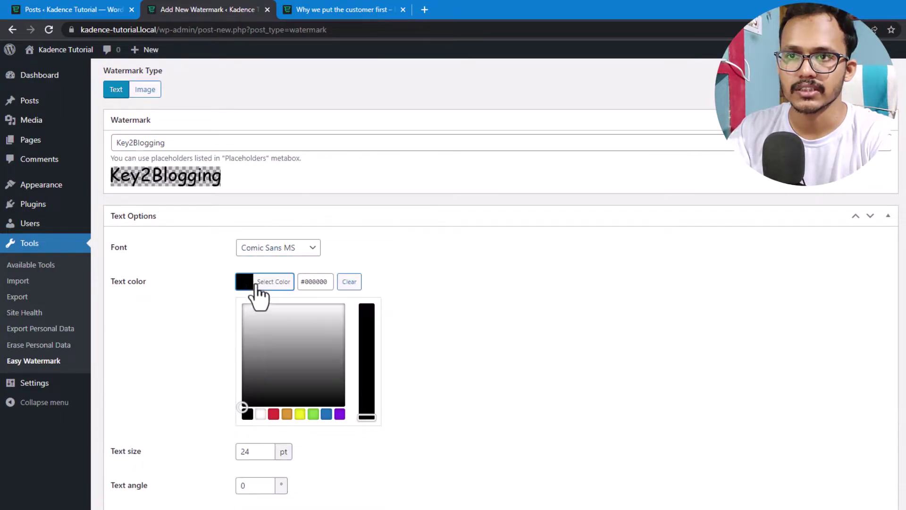
pyautogui.click(273, 414)
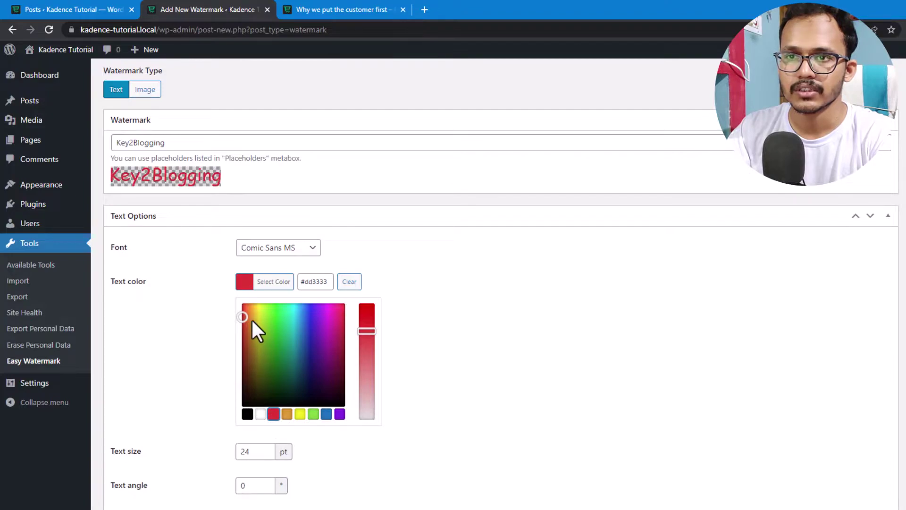
pyautogui.click(204, 311)
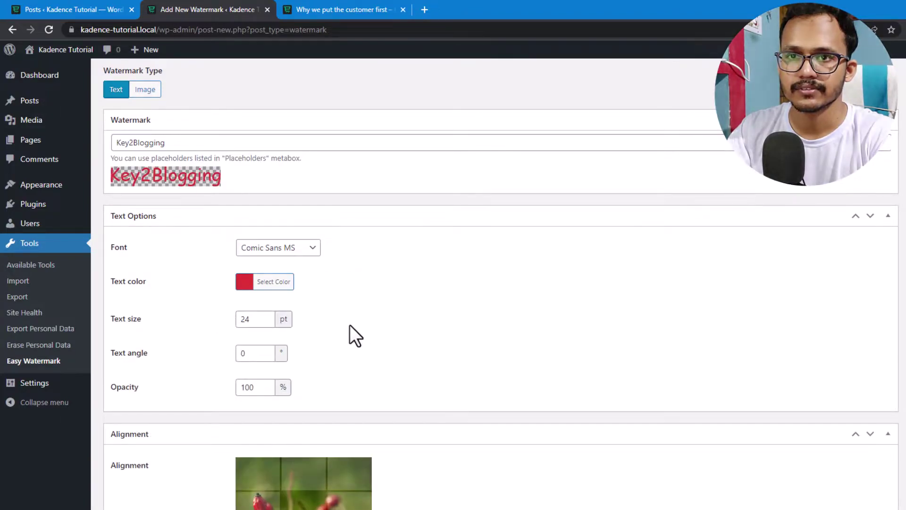
# Reduce the text size to 15 pt and select the opacity value for replacing
pyautogui.click(265, 323)
pyautogui.click(266, 323)
pyautogui.click(266, 323)
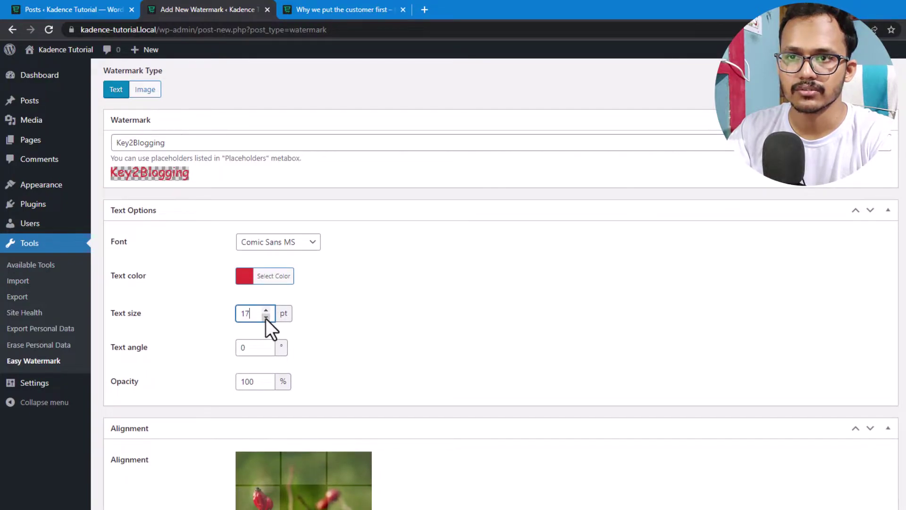
pyautogui.click(265, 316)
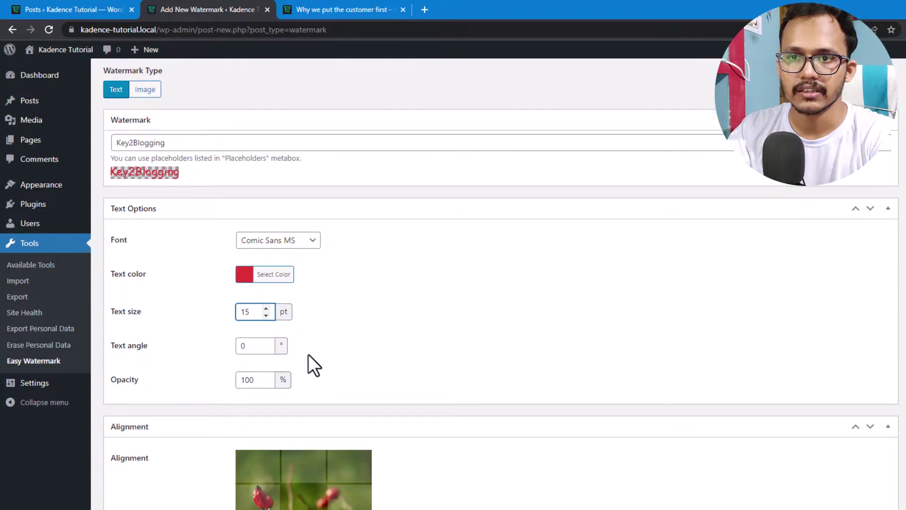
pyautogui.scroll(-1, 239, 355)
pyautogui.click(267, 329)
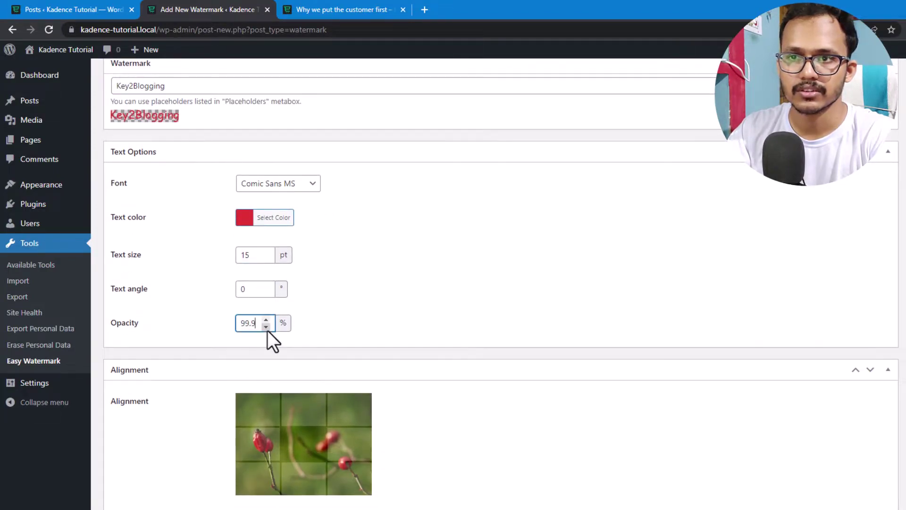
pyautogui.click(267, 327)
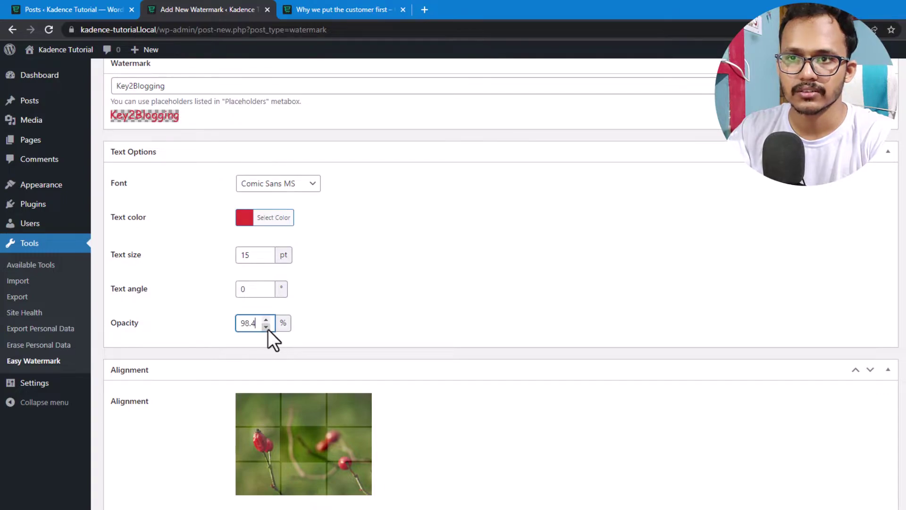
pyautogui.moveTo(253, 328); pyautogui.dragTo(237, 332)
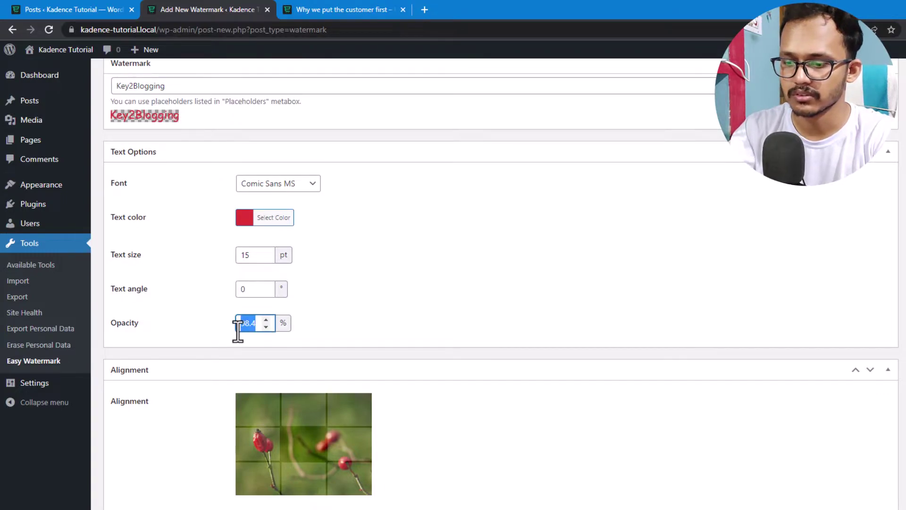
# Set opacity to 80% and anchor the watermark to the top-right corner
pyautogui.write('80')
pyautogui.click(453, 328)
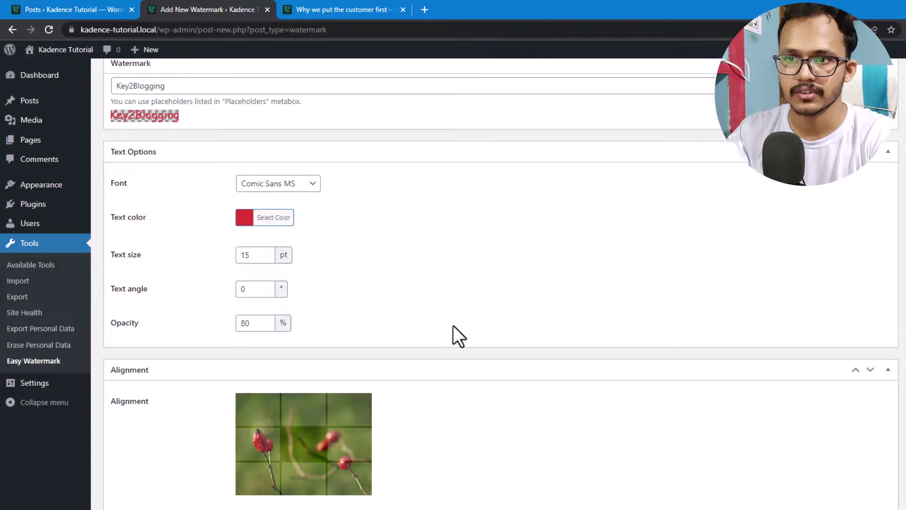
pyautogui.scroll(-4, 429, 359)
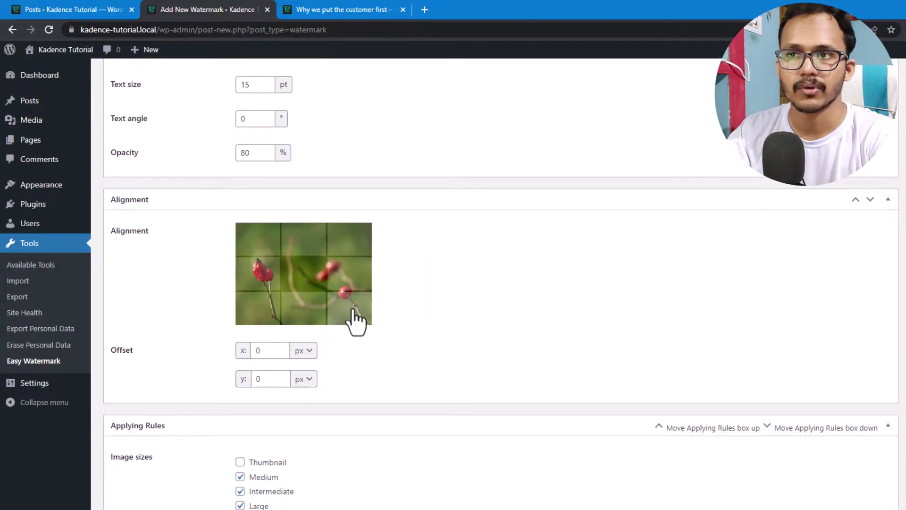
pyautogui.click(359, 243)
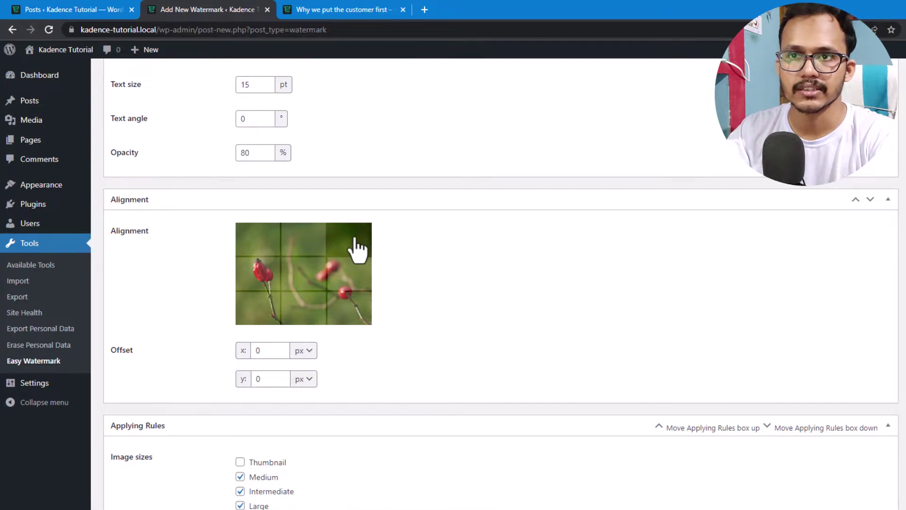
# Also apply the watermark to Thumbnail, 1536x1536 and 2048x2048 image sizes
pyautogui.scroll(-3, 479, 367)
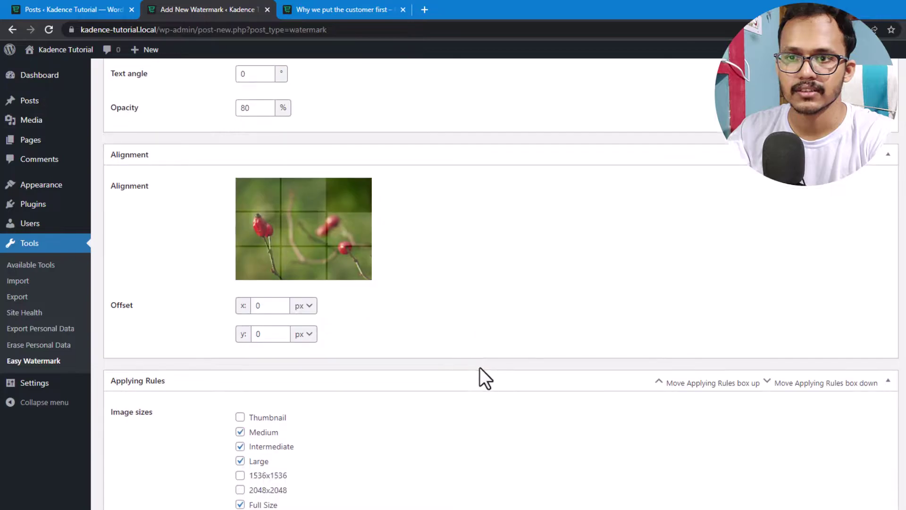
pyautogui.scroll(-1, 310, 303)
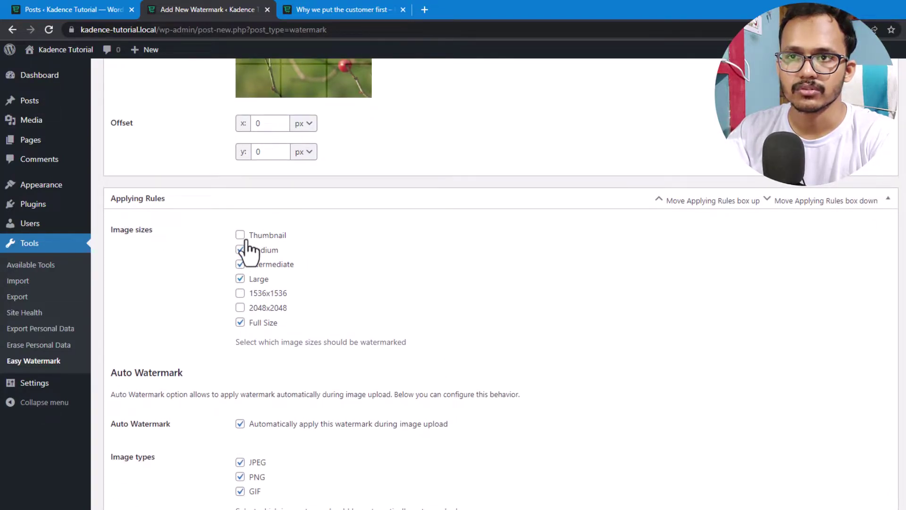
pyautogui.click(241, 236)
pyautogui.click(240, 293)
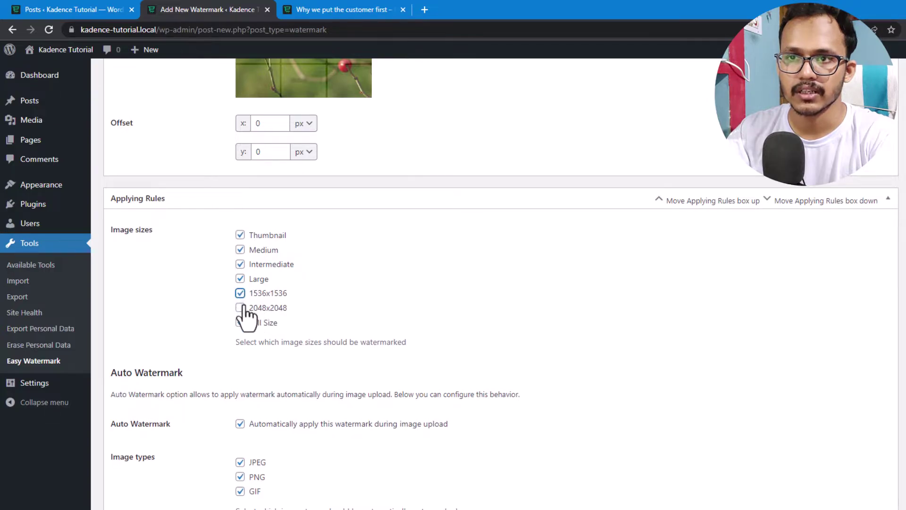
pyautogui.click(241, 308)
pyautogui.scroll(-2, 296, 368)
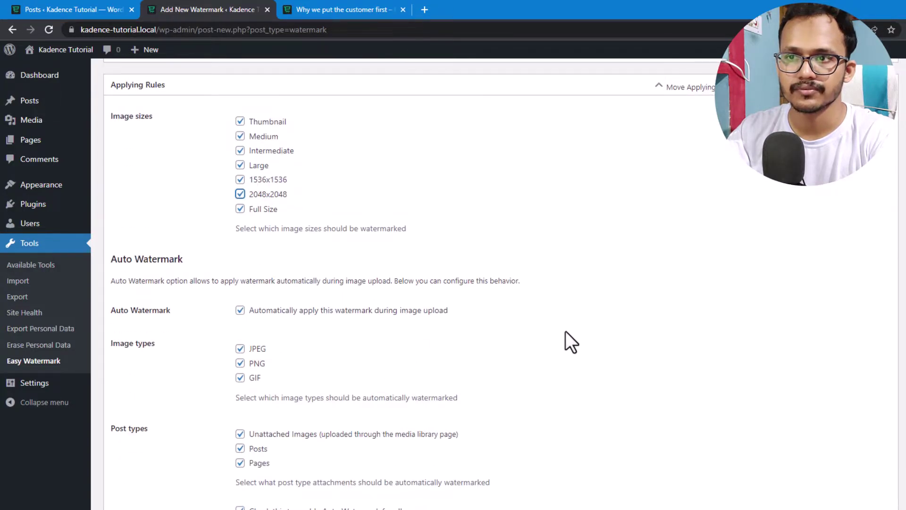
pyautogui.scroll(-2, 597, 327)
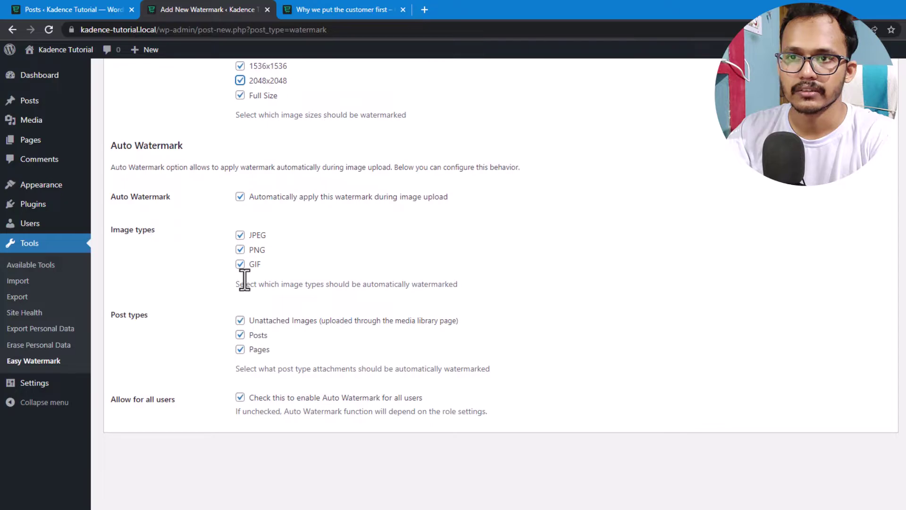
pyautogui.scroll(10, 614, 387)
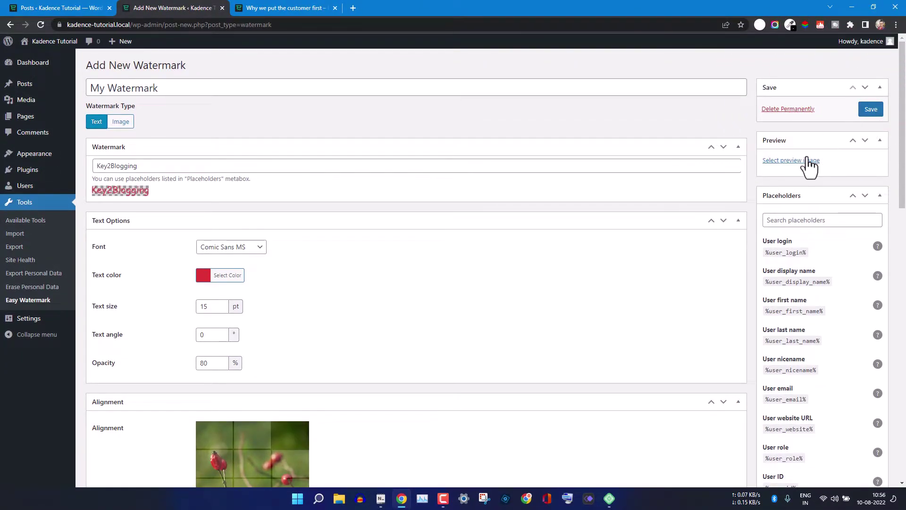
# Set tom.jpg as the watermark preview image and save the watermark
pyautogui.click(797, 161)
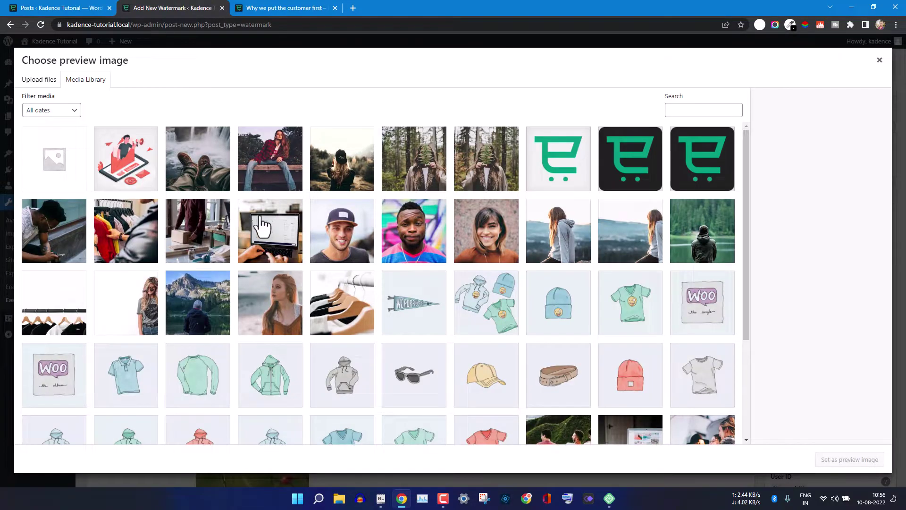
pyautogui.click(413, 220)
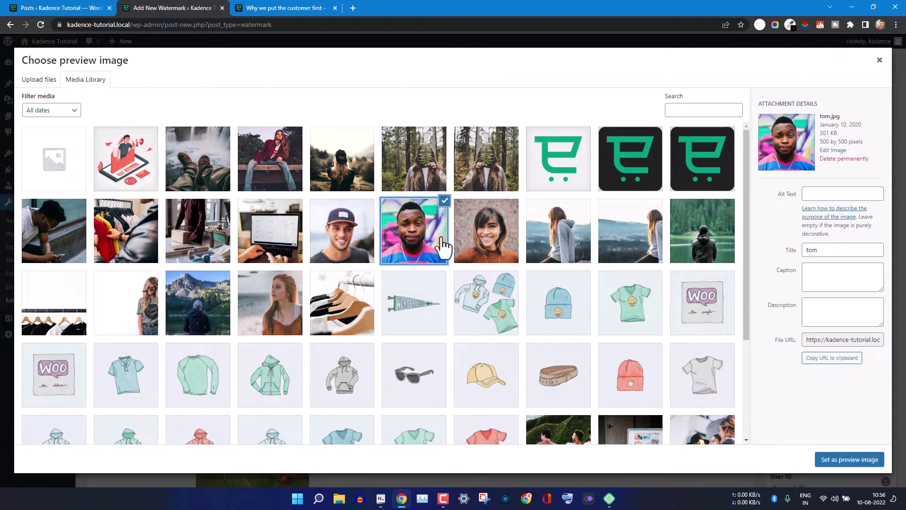
pyautogui.click(830, 463)
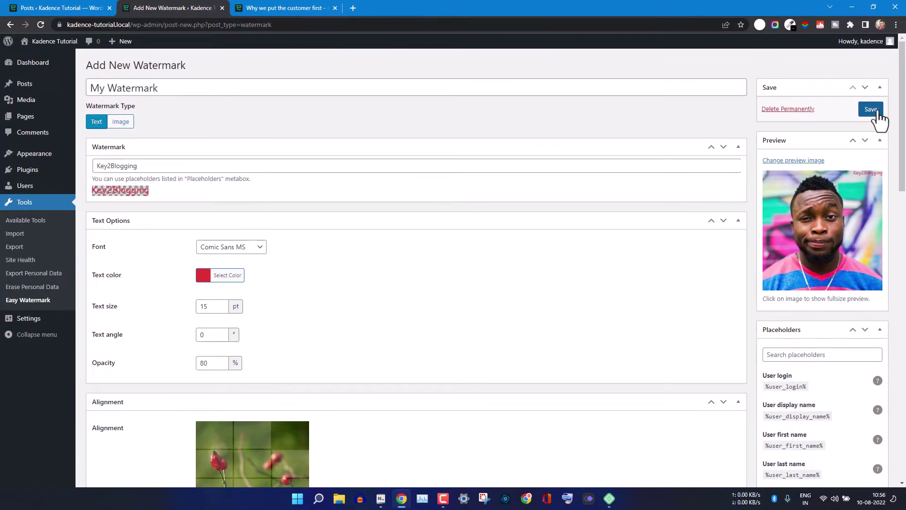
pyautogui.click(860, 158)
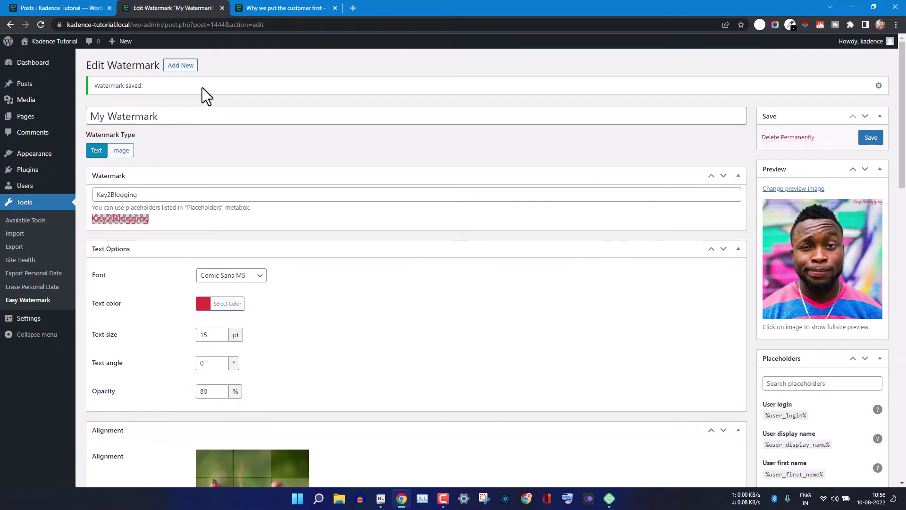
# Reload the 'Why we put the customer first' post, then go back to the Edit Watermark page
pyautogui.click(281, 8)
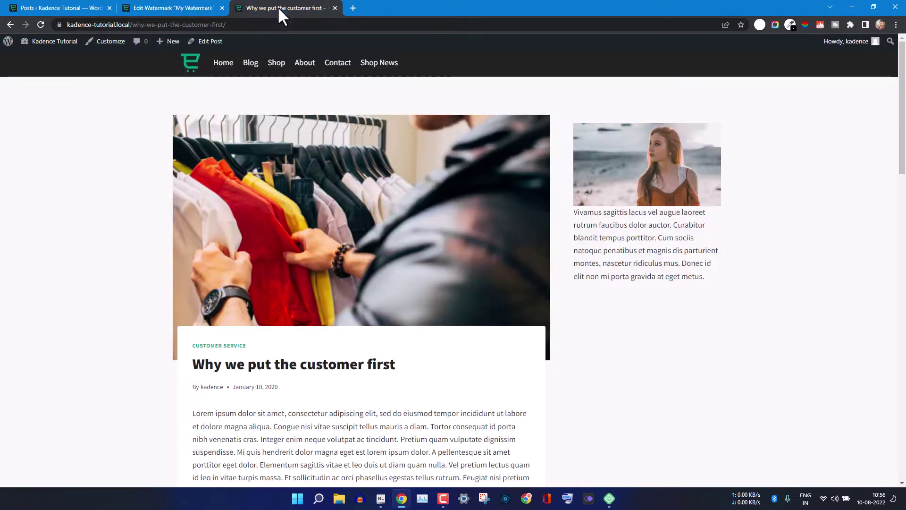
pyautogui.click(40, 25)
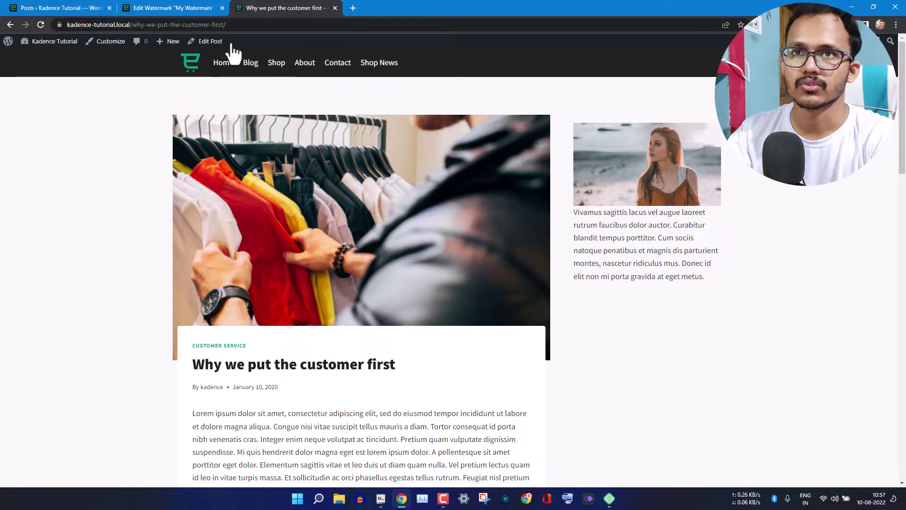
pyautogui.click(63, 7)
pyautogui.click(160, 2)
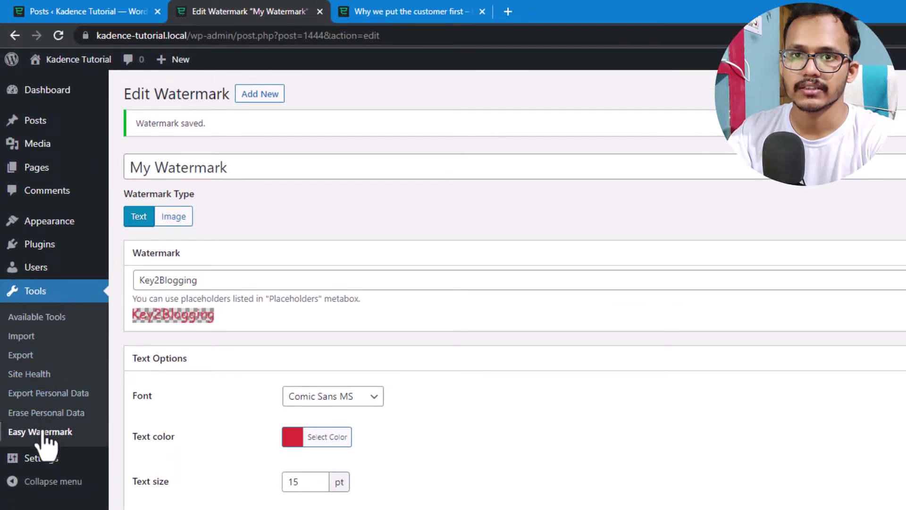
# Bulk-apply My Watermark to all Media Library images from the Tools tab
pyautogui.click(44, 434)
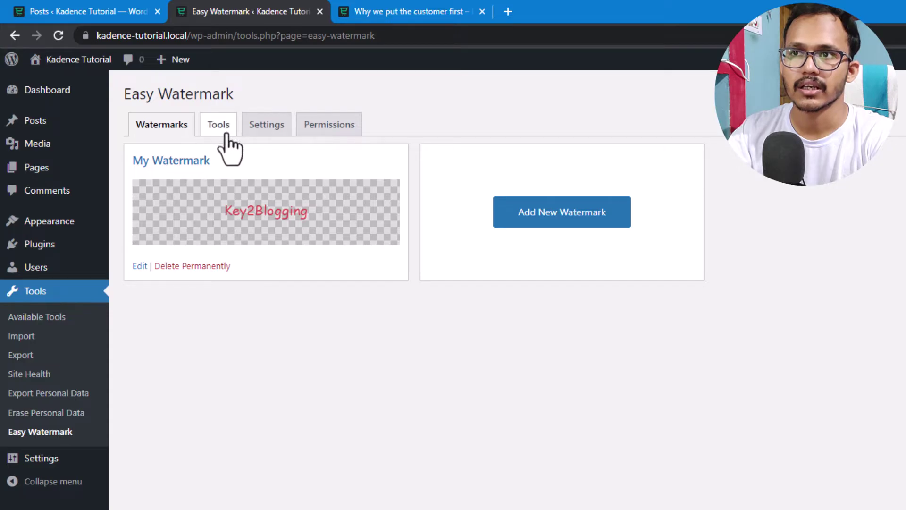
pyautogui.click(219, 128)
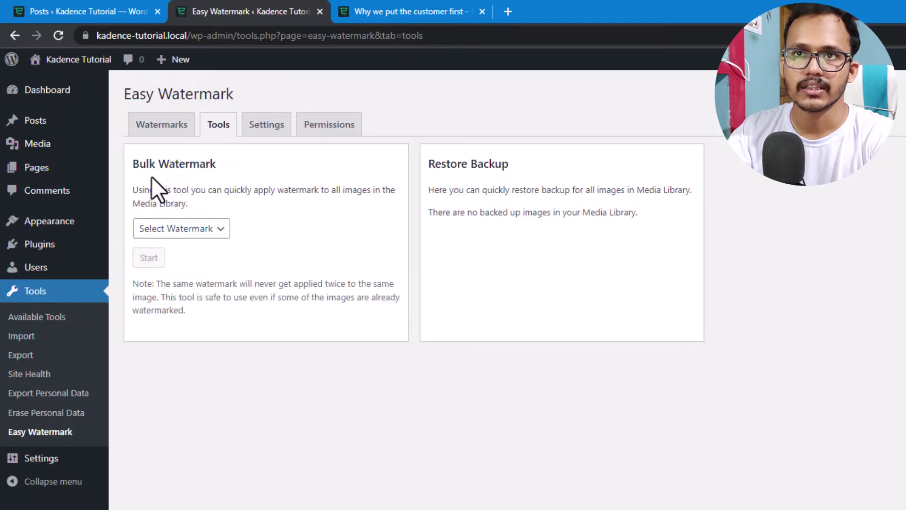
pyautogui.click(209, 229)
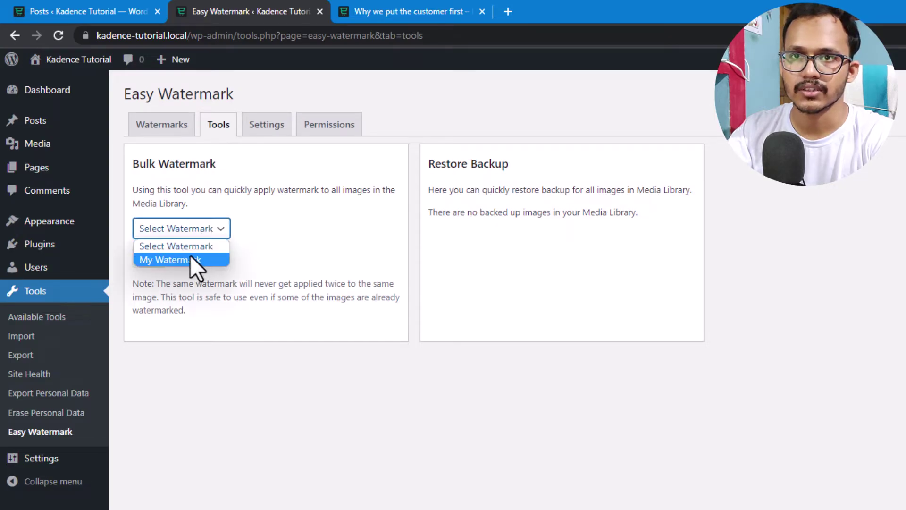
pyautogui.click(190, 259)
pyautogui.click(150, 260)
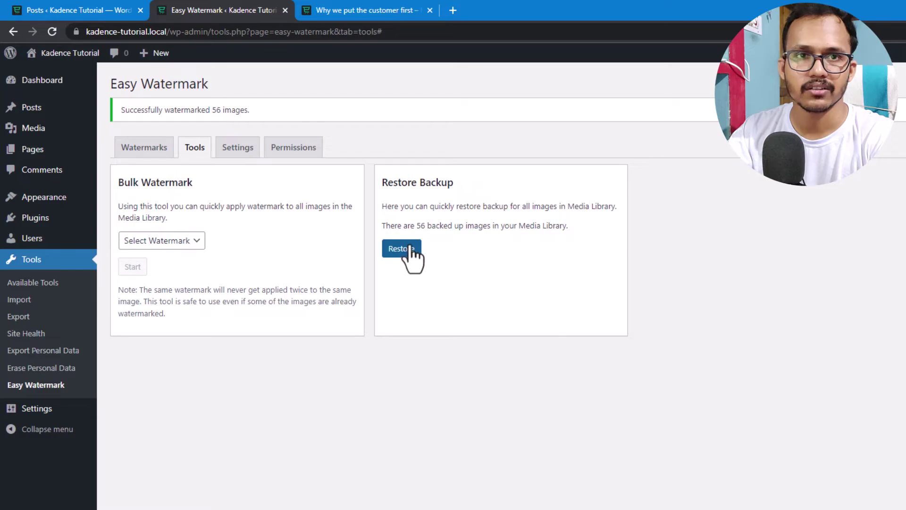
# Review the backup settings, return to Tools, then switch to the customer-first post
pyautogui.click(253, 154)
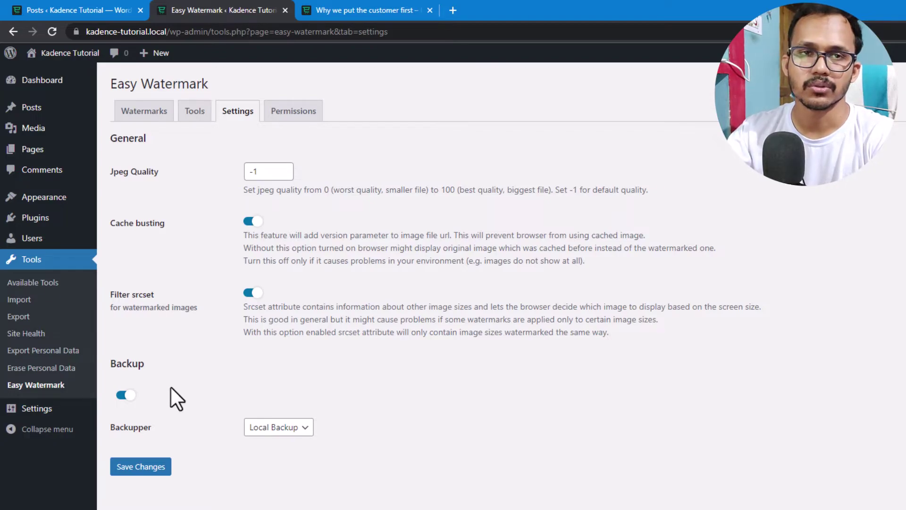
pyautogui.click(192, 110)
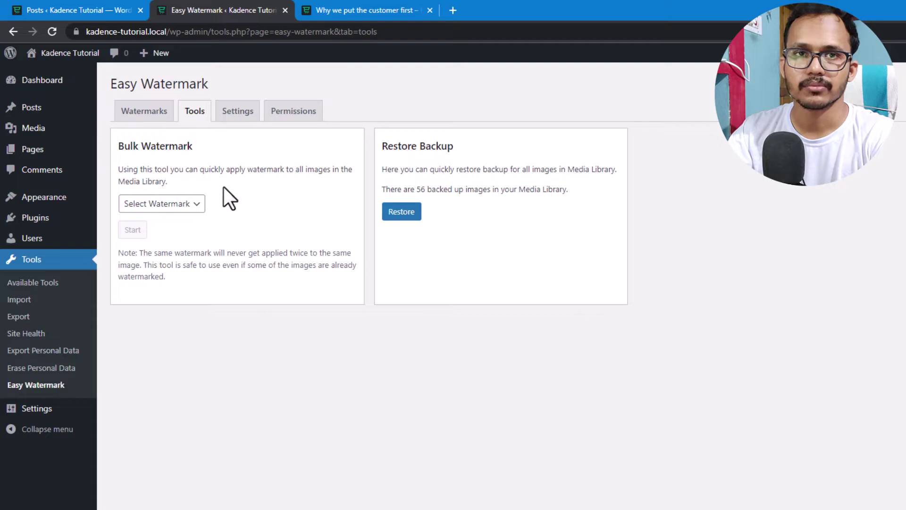
pyautogui.click(326, 9)
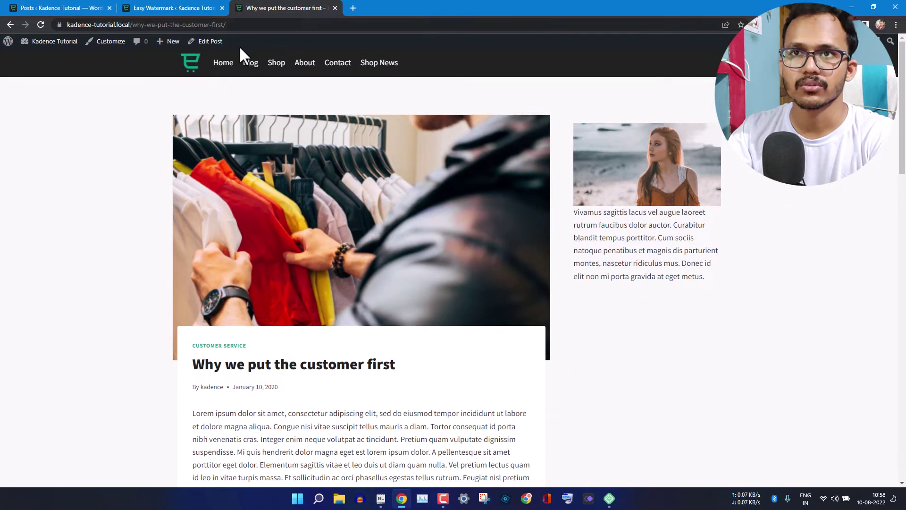
# Reload the customer-first post to check for the red Key2Blogging watermark, then return to Easy Watermark
pyautogui.click(41, 24)
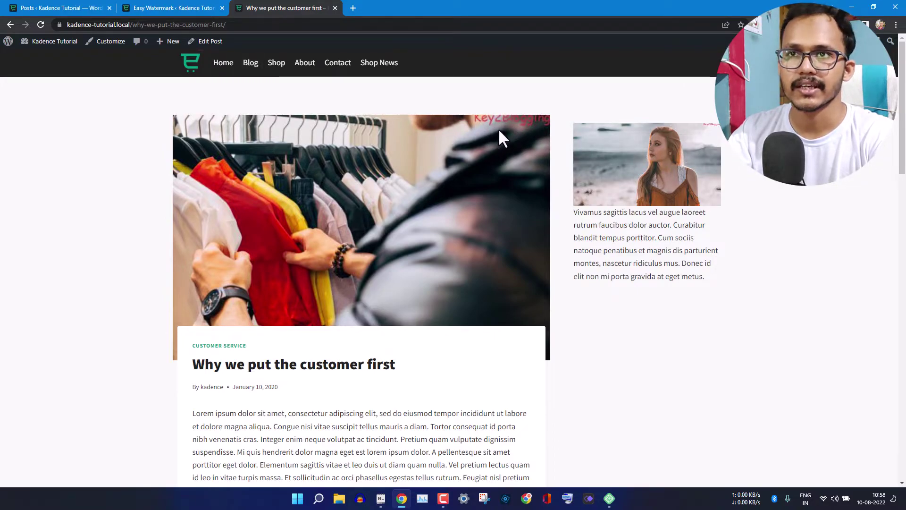
pyautogui.click(181, 8)
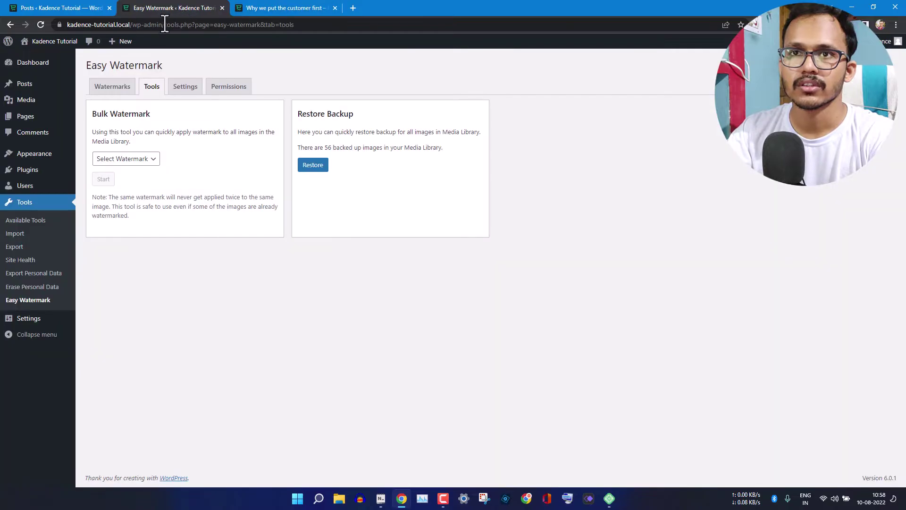
# Open My Watermark for editing and lower its text size to 8 pt
pyautogui.click(119, 92)
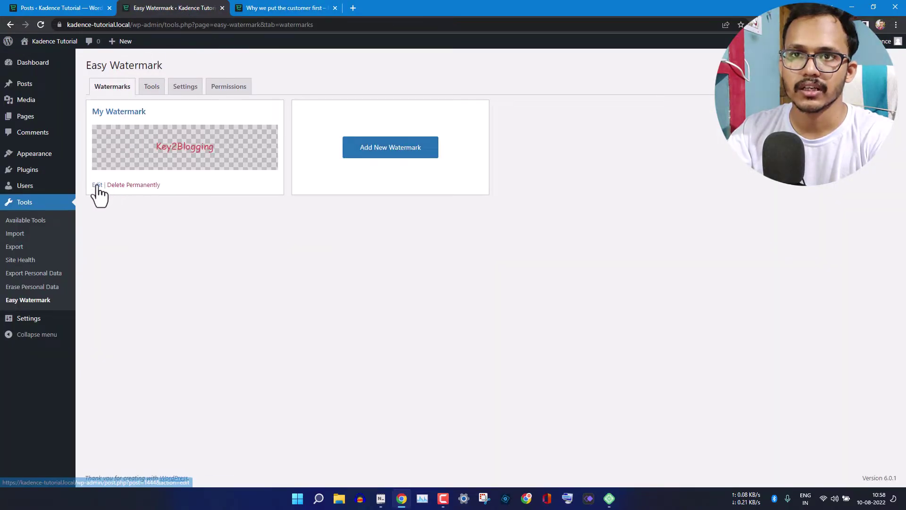
pyautogui.click(98, 185)
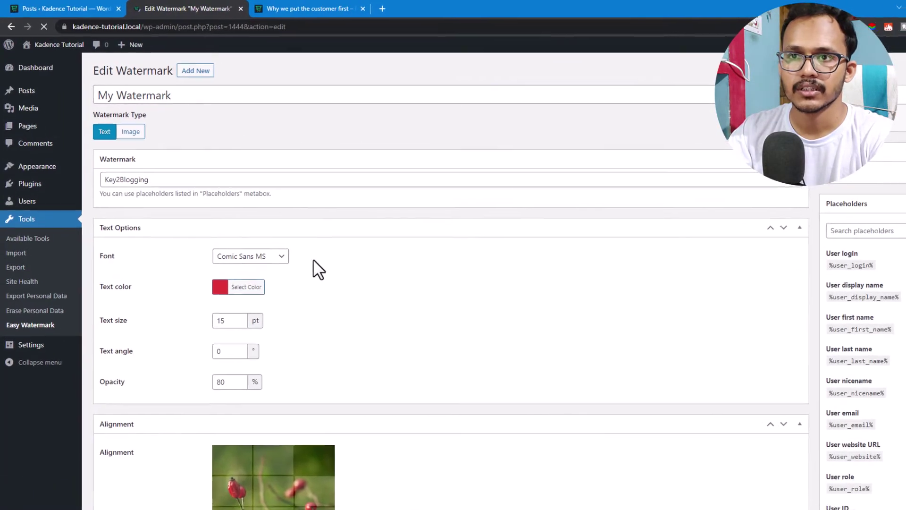
pyautogui.scroll(-1, 321, 258)
pyautogui.scroll(-1, 389, 316)
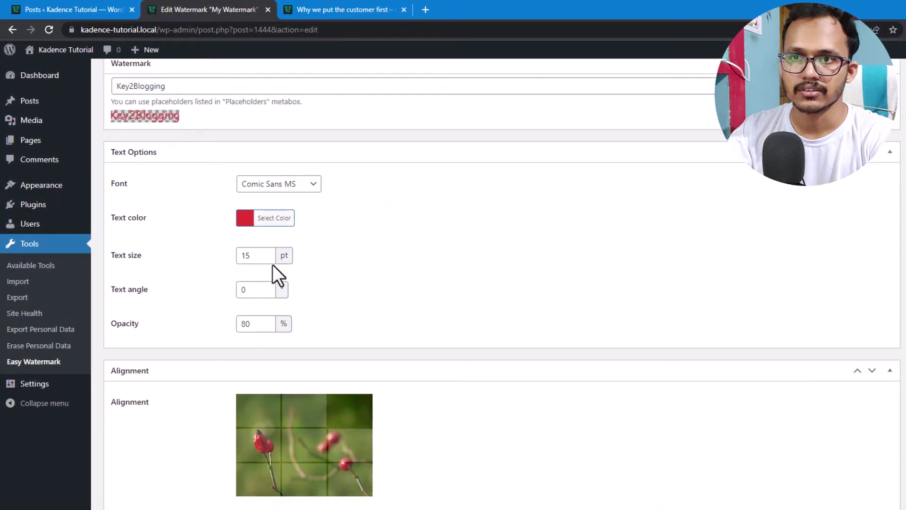
pyautogui.click(267, 259)
pyautogui.click(267, 259)
pyautogui.click(267, 257)
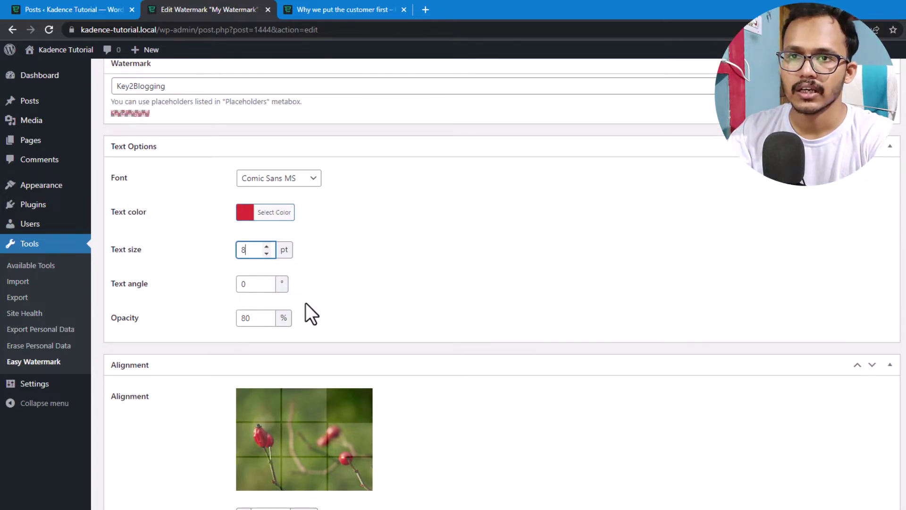
# Set the horizontal offset to 10 px and save the watermark
pyautogui.scroll(-2, 308, 312)
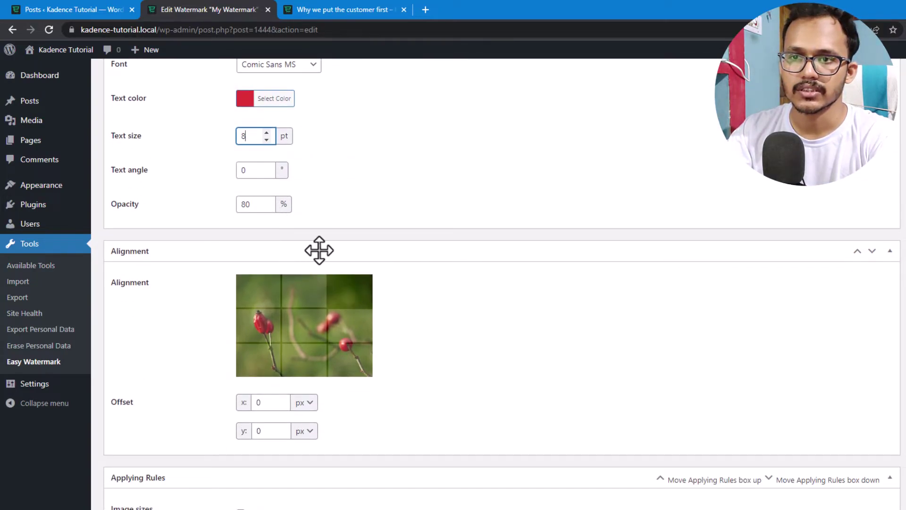
pyautogui.scroll(-1, 330, 302)
pyautogui.scroll(2, 577, 304)
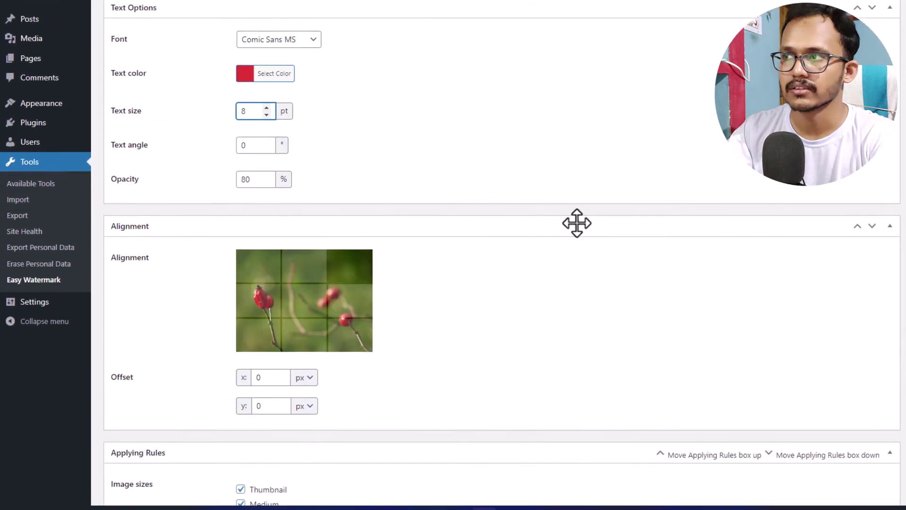
pyautogui.scroll(3, 577, 223)
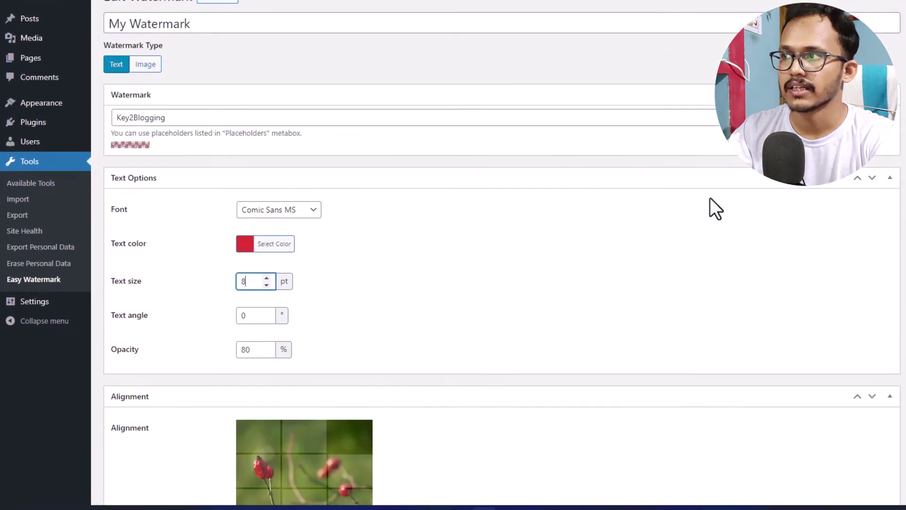
pyautogui.scroll(-2, 710, 197)
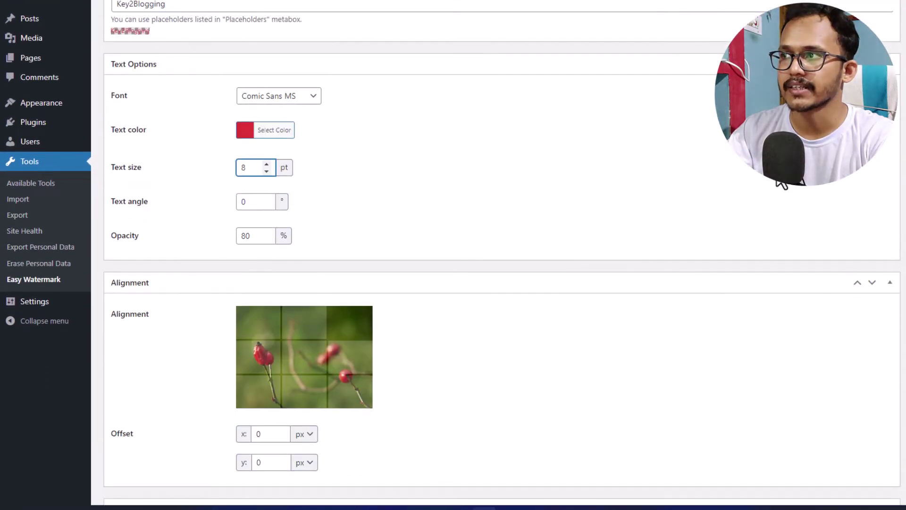
pyautogui.click(281, 431)
pyautogui.click(282, 431)
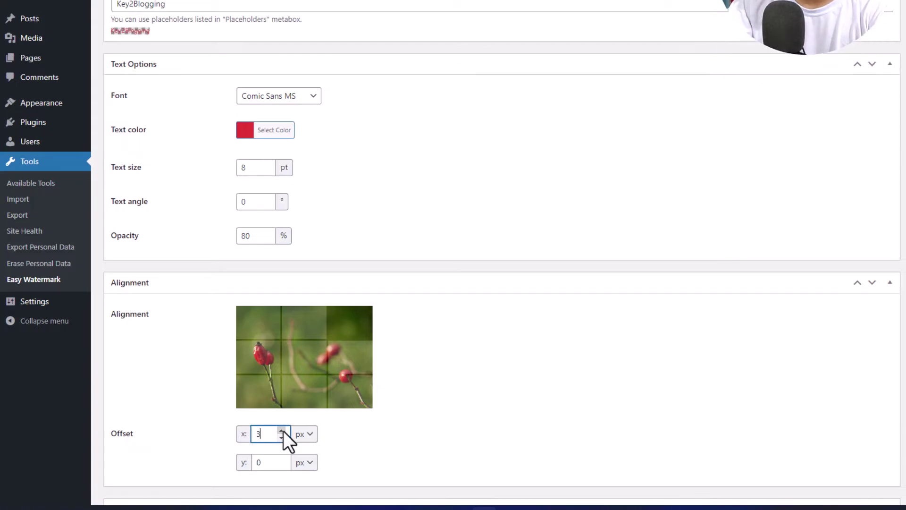
pyautogui.click(282, 430)
pyautogui.click(282, 431)
pyautogui.click(282, 431)
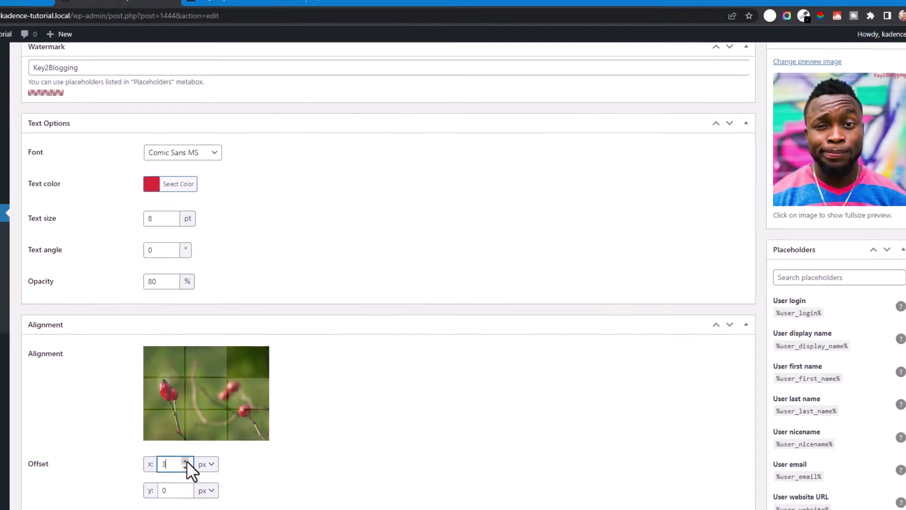
pyautogui.click(282, 431)
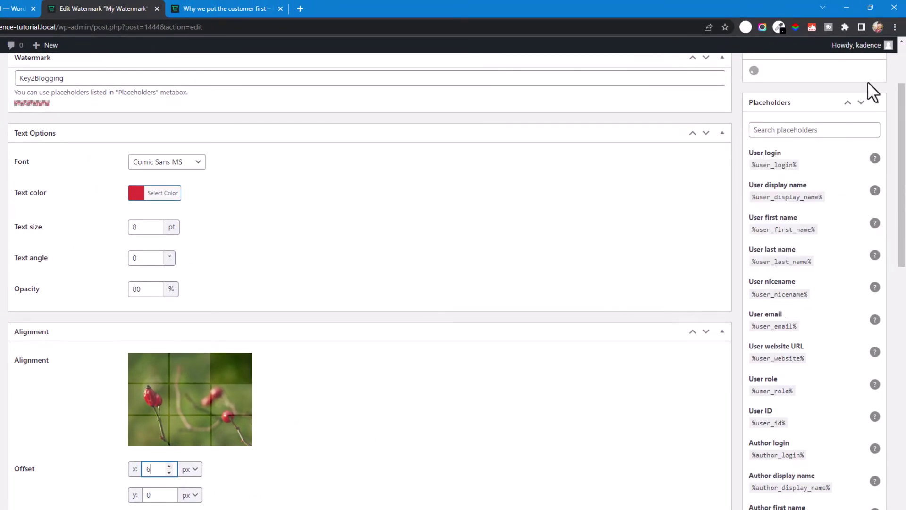
pyautogui.scroll(2, 862, 101)
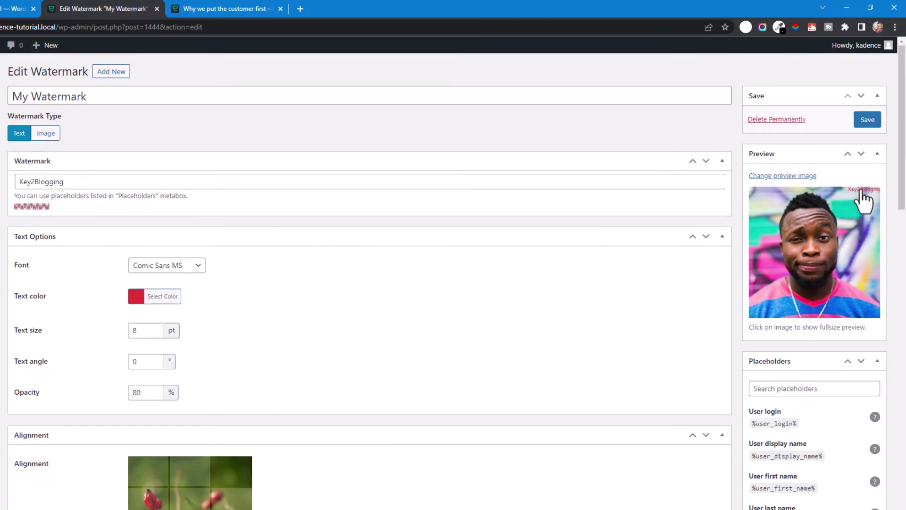
pyautogui.scroll(-1, 555, 326)
pyautogui.scroll(-6, 555, 325)
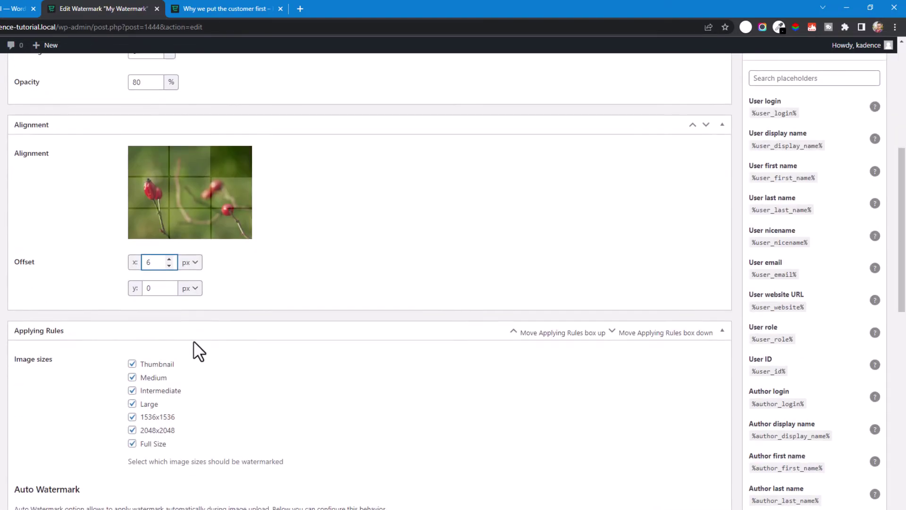
pyautogui.doubleClick(169, 259)
pyautogui.scroll(3, 169, 259)
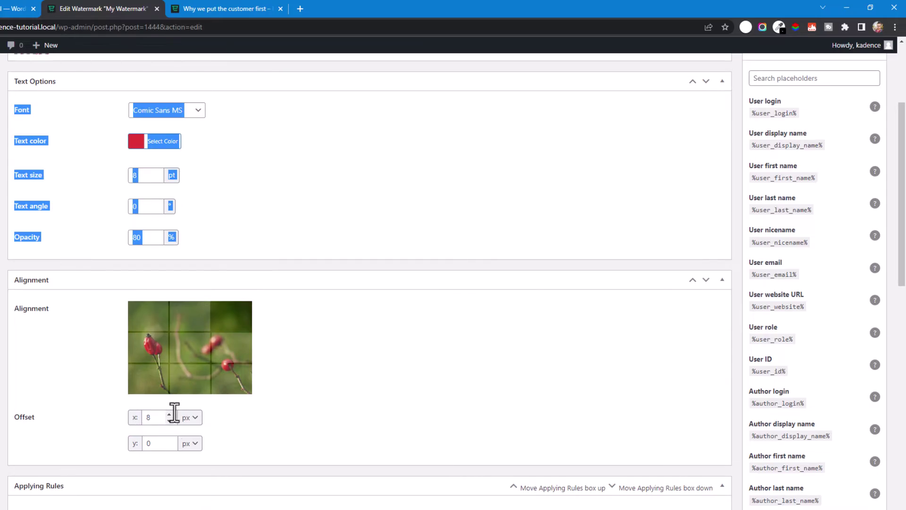
pyautogui.scroll(-3, 174, 412)
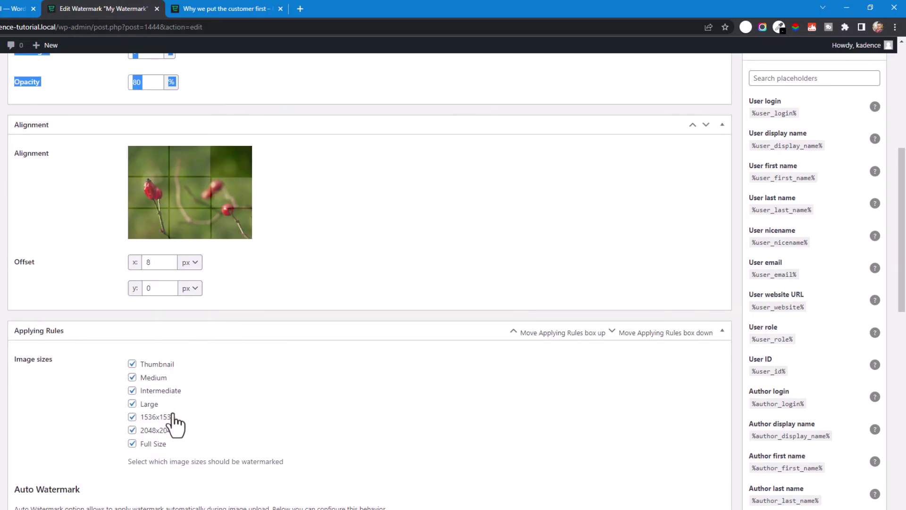
pyautogui.doubleClick(170, 259)
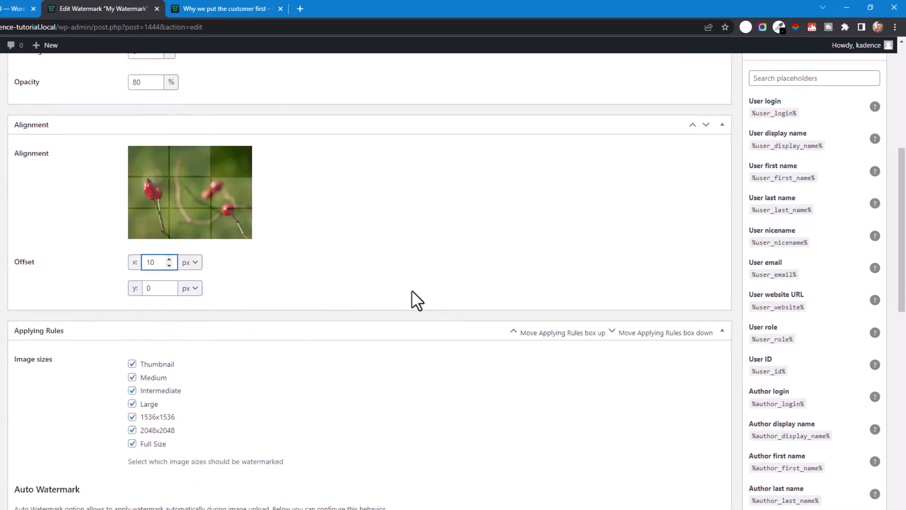
pyautogui.scroll(-8, 400, 302)
pyautogui.scroll(7, 567, 316)
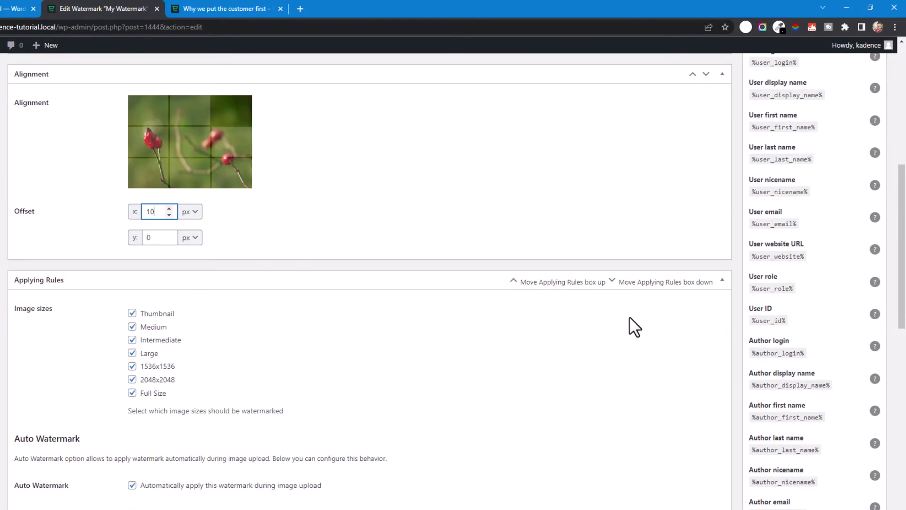
pyautogui.scroll(8, 630, 317)
pyautogui.click(869, 123)
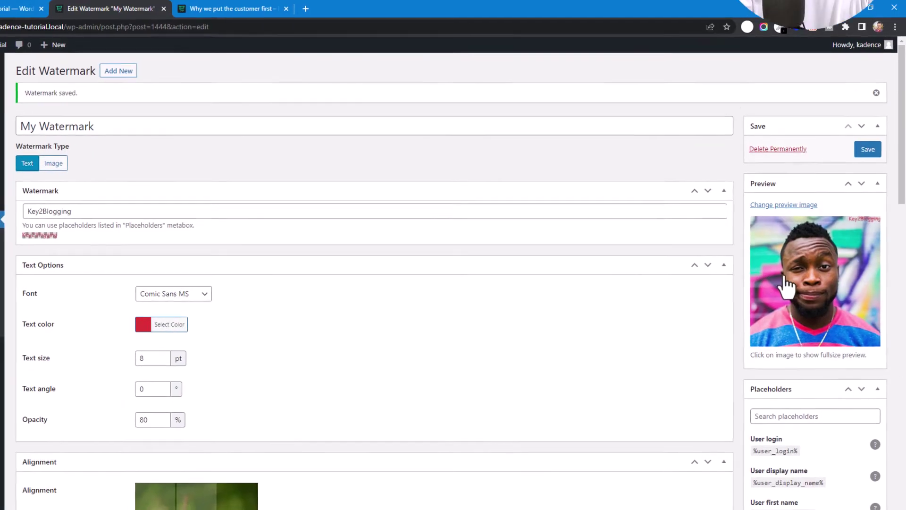
pyautogui.click(786, 286)
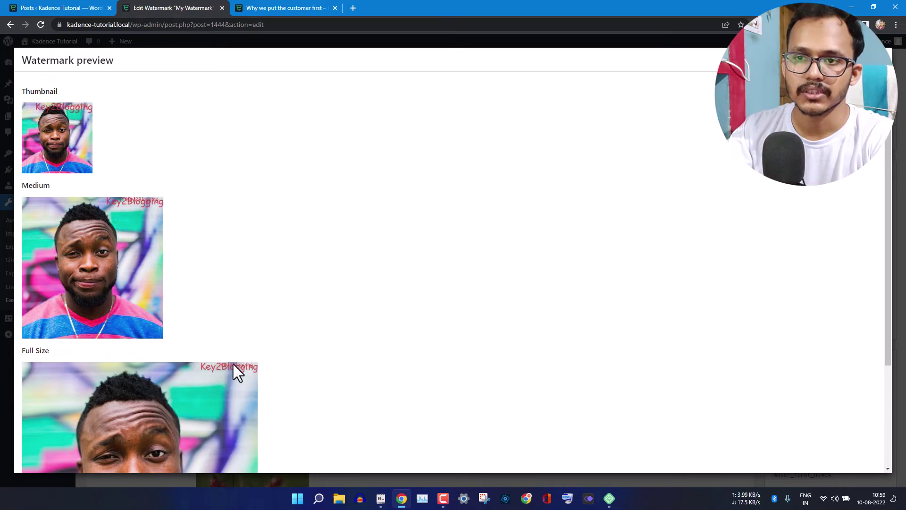
pyautogui.scroll(-2, 245, 385)
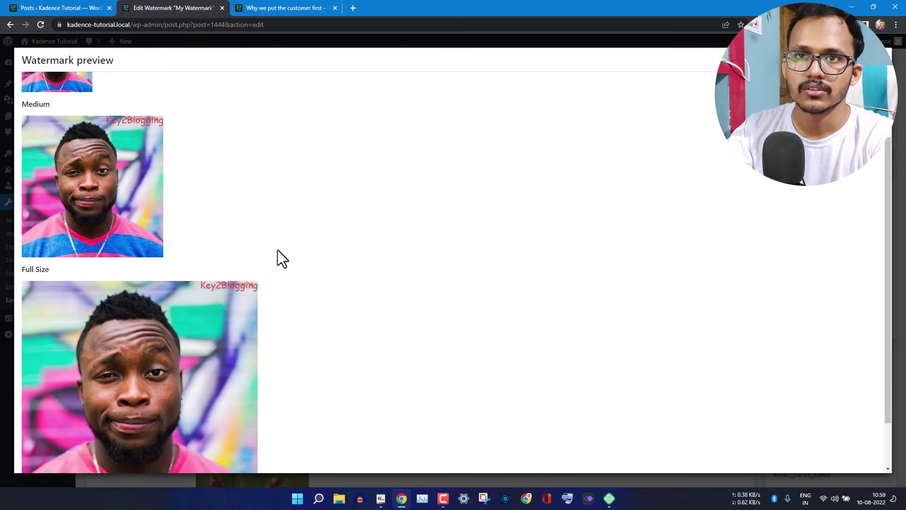
pyautogui.scroll(2, 278, 250)
pyautogui.click(884, 60)
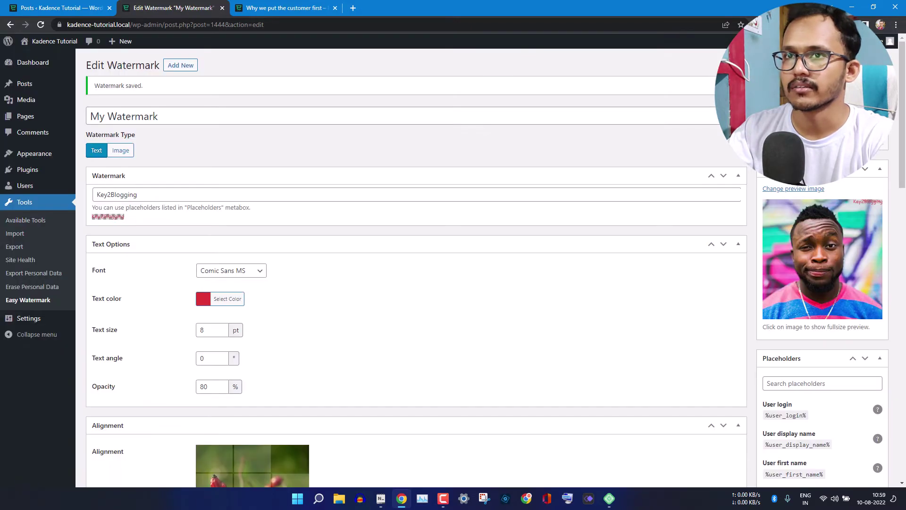
# Restore all 56 backed-up images in Easy Watermark Tools, then return to the customer-first post
pyautogui.click(25, 301)
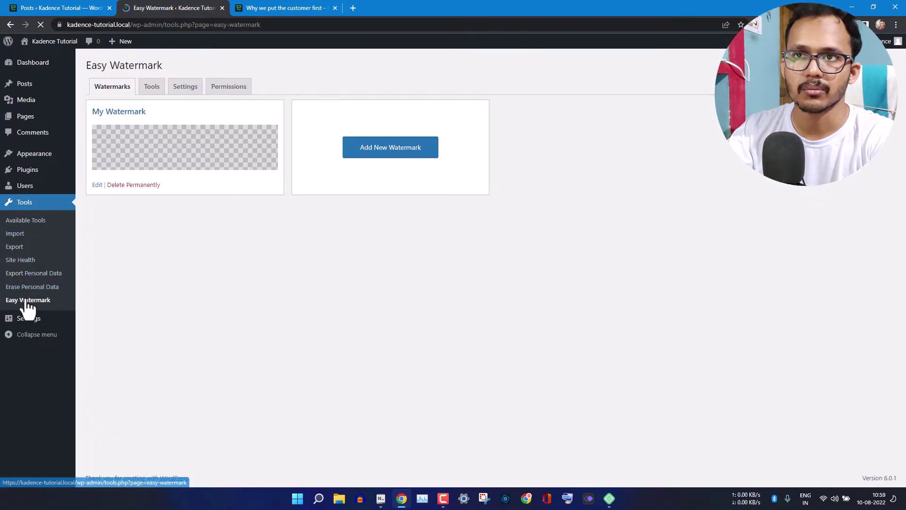
pyautogui.click(151, 92)
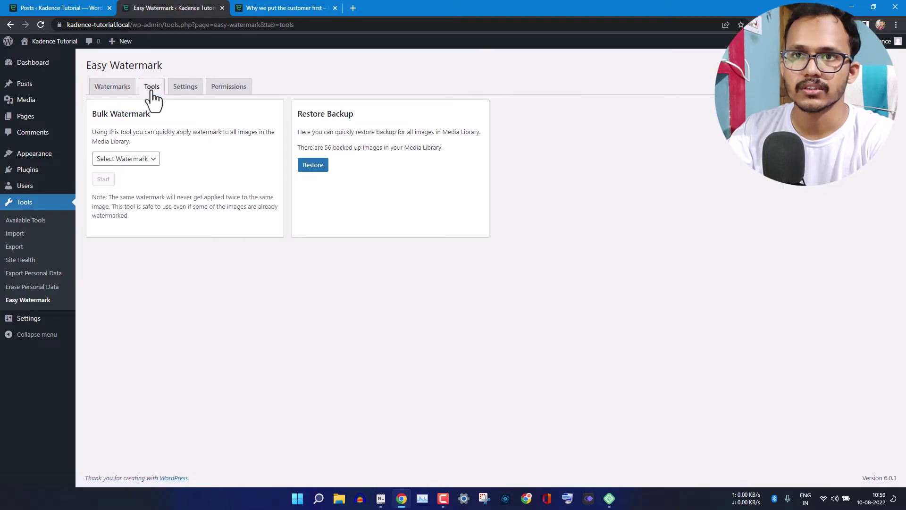
pyautogui.click(321, 166)
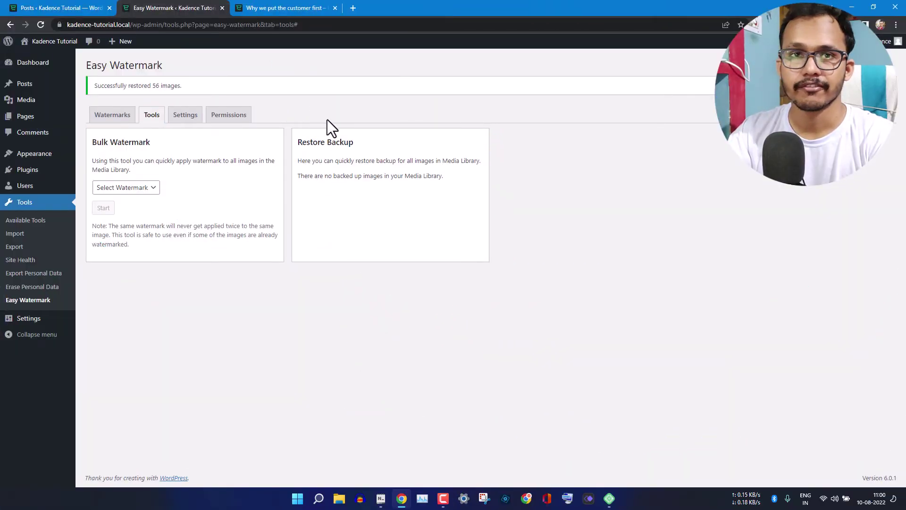
pyautogui.click(267, 8)
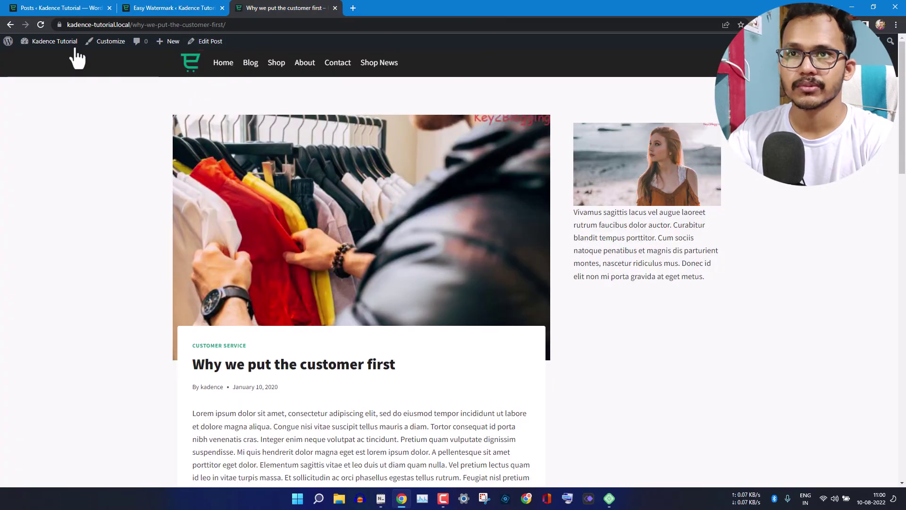
# Reload the 'Why we put the customer first' post to check its featured image for the watermark
pyautogui.click(40, 24)
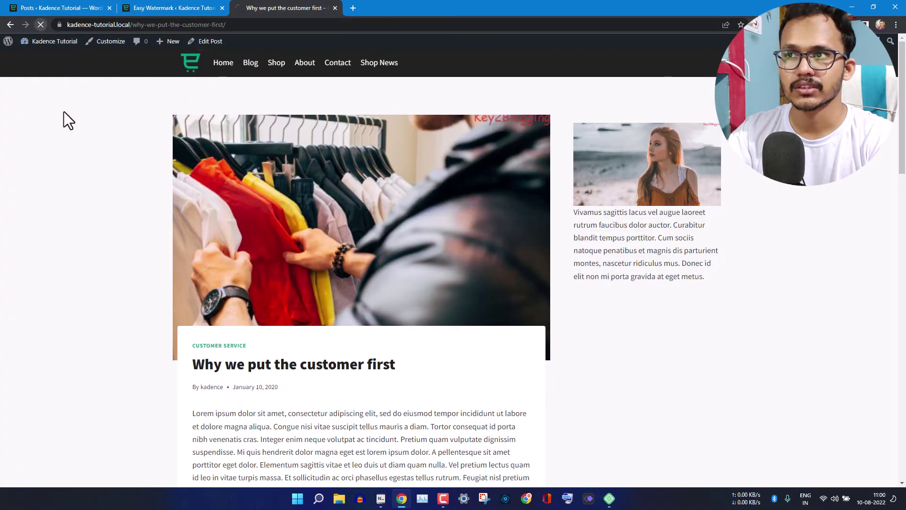